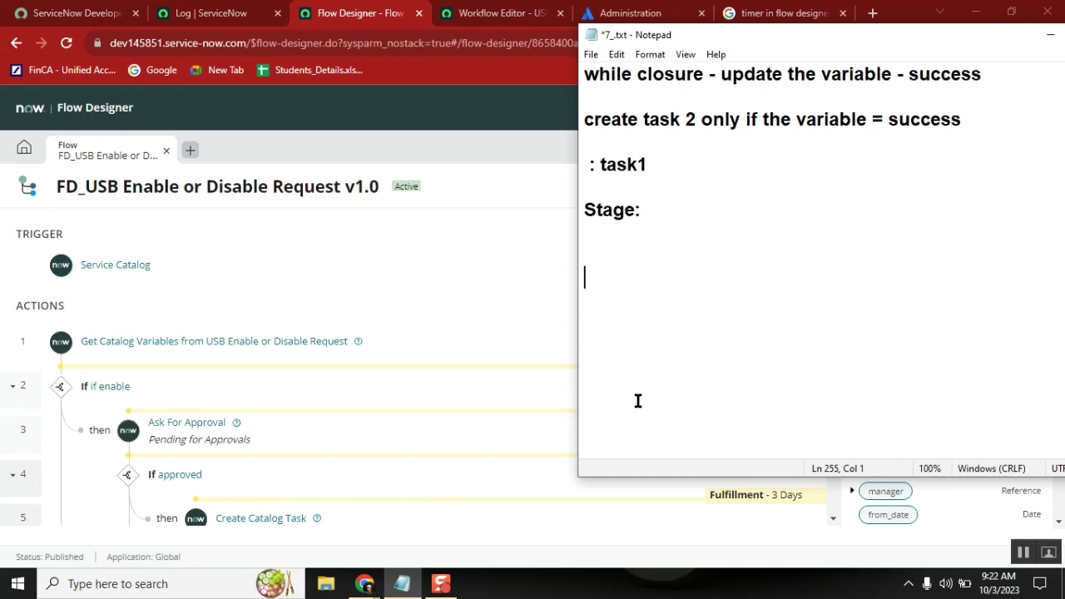
Write 'ServiceNow' and 'Jira' on separate lines in Notepad, capitalising the S.
type("serviceNow")
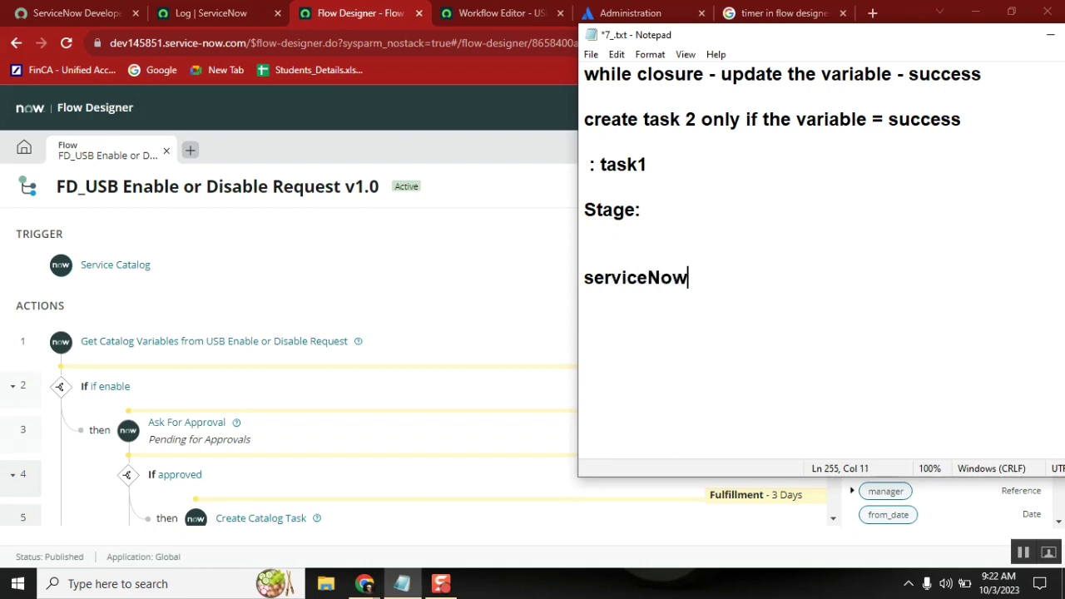
key("Return")
type("Jira")
key("Up")
key("Left")
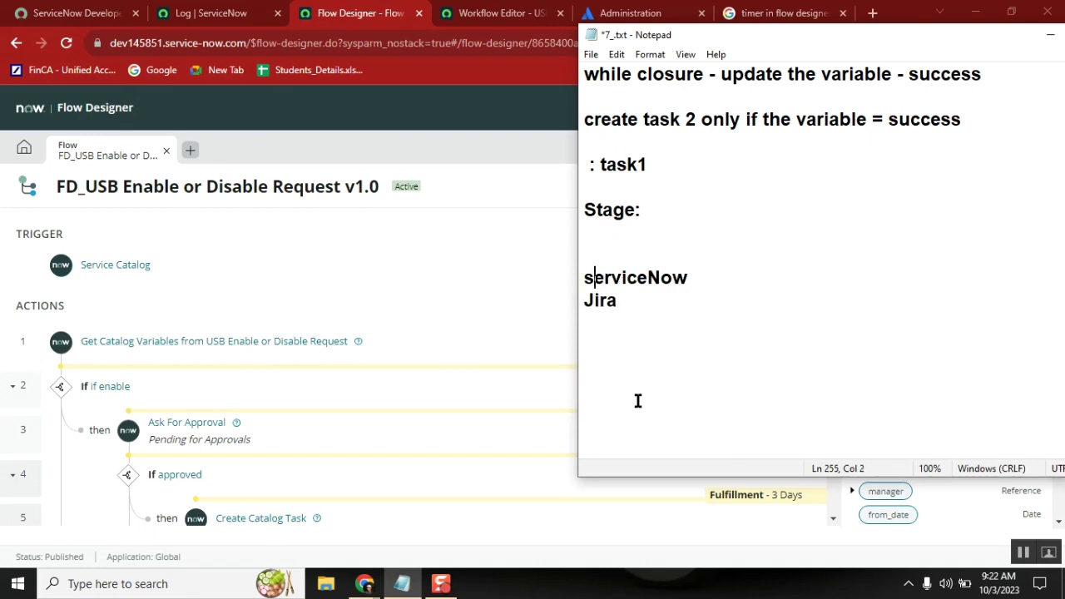
key("BackSpace")
type("S")
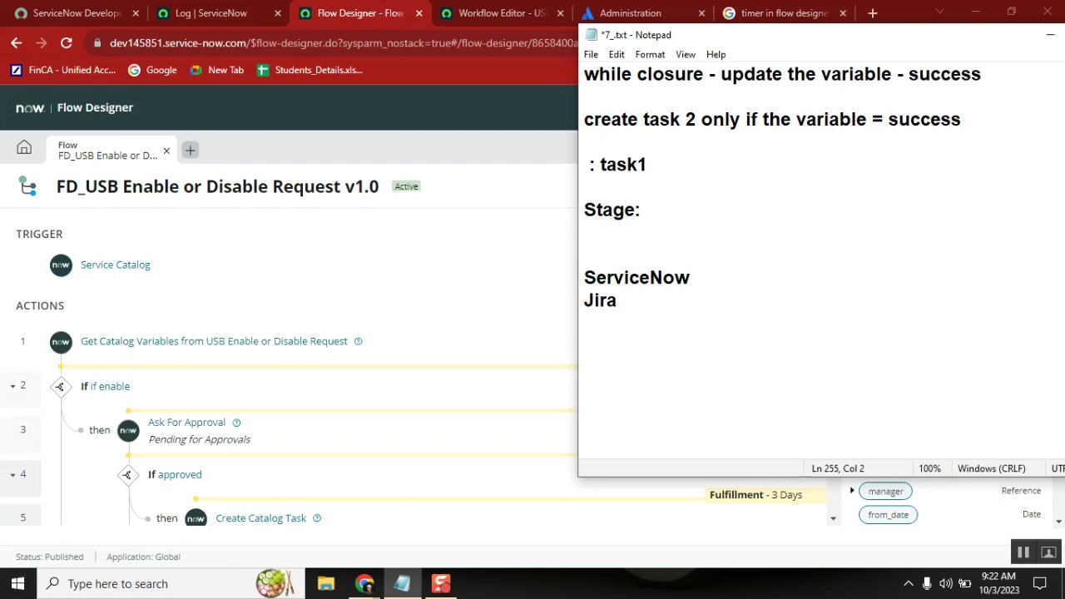
Add the line 'create a group in servicenow - create the same group JIRA'.
key("Return")
type("gr")
key("BackSpace")
key("BackSpace")
type("create ")
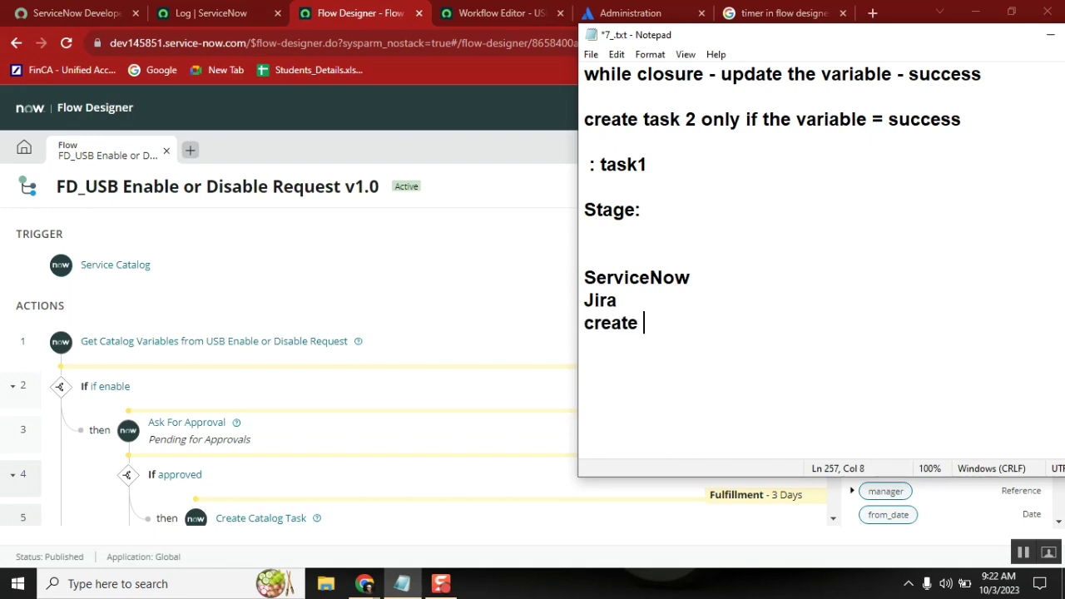
type("a group ")
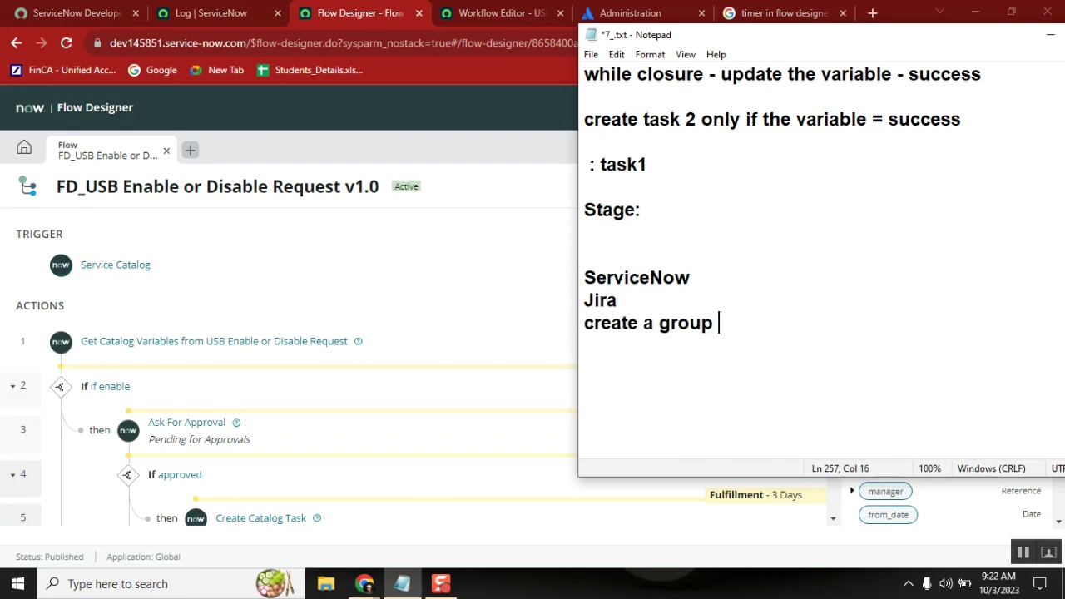
type("in servicenow")
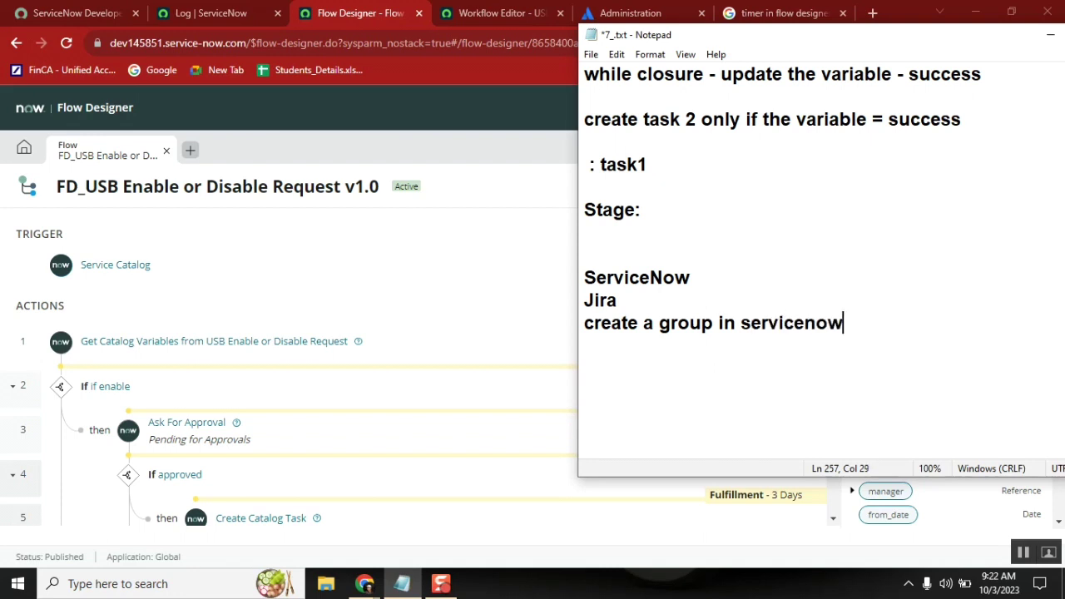
type(" - create the same ")
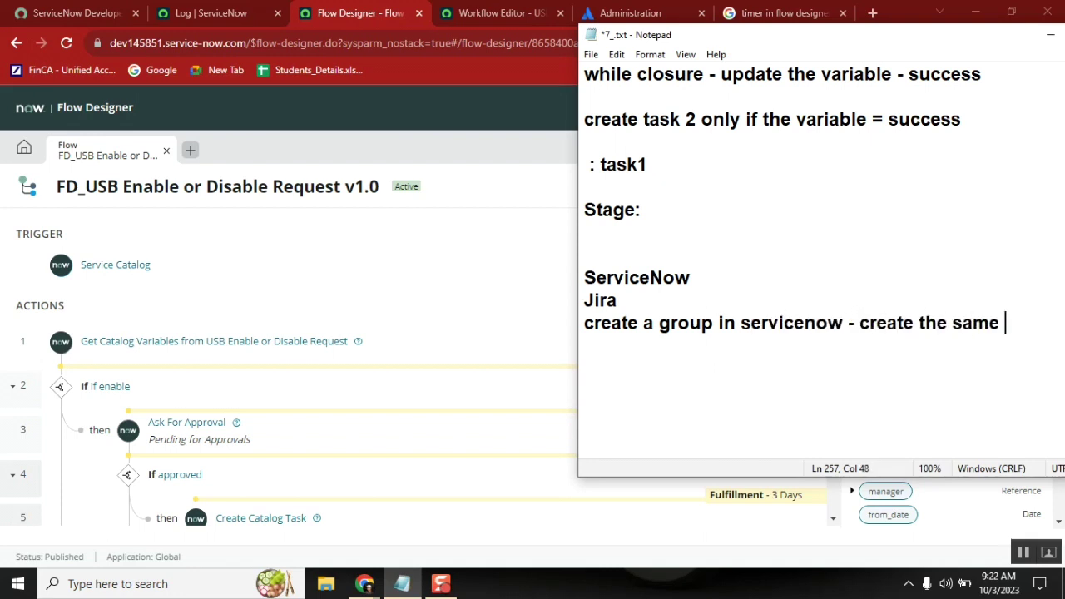
type("group JI")
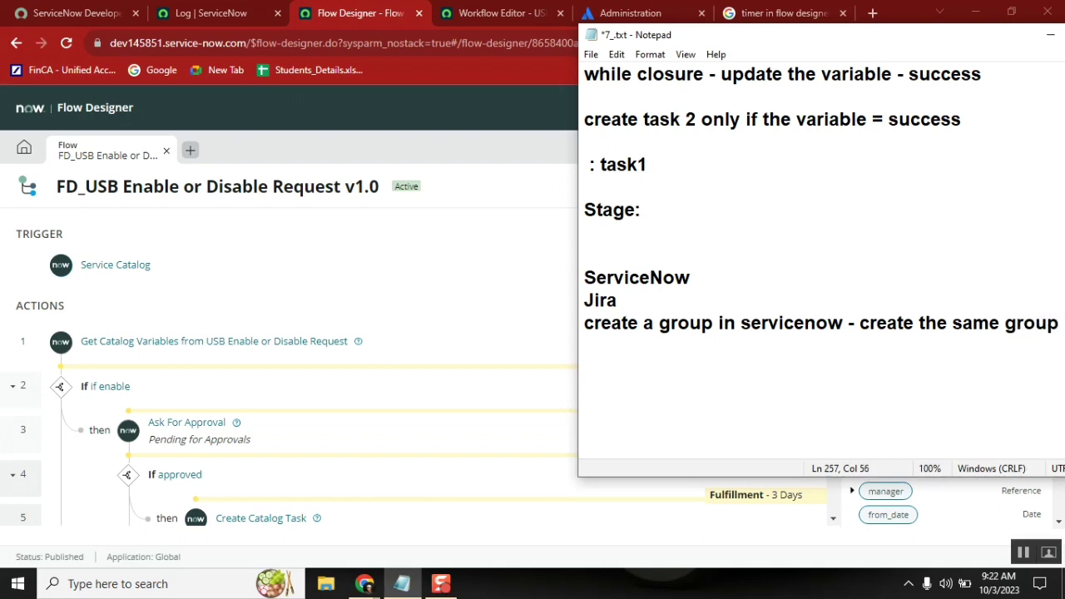
type("RA")
Resize the Notepad window and add an 'endpoint: jira' line below the group plan.
left_click_drag(723, 35, 599, 31)
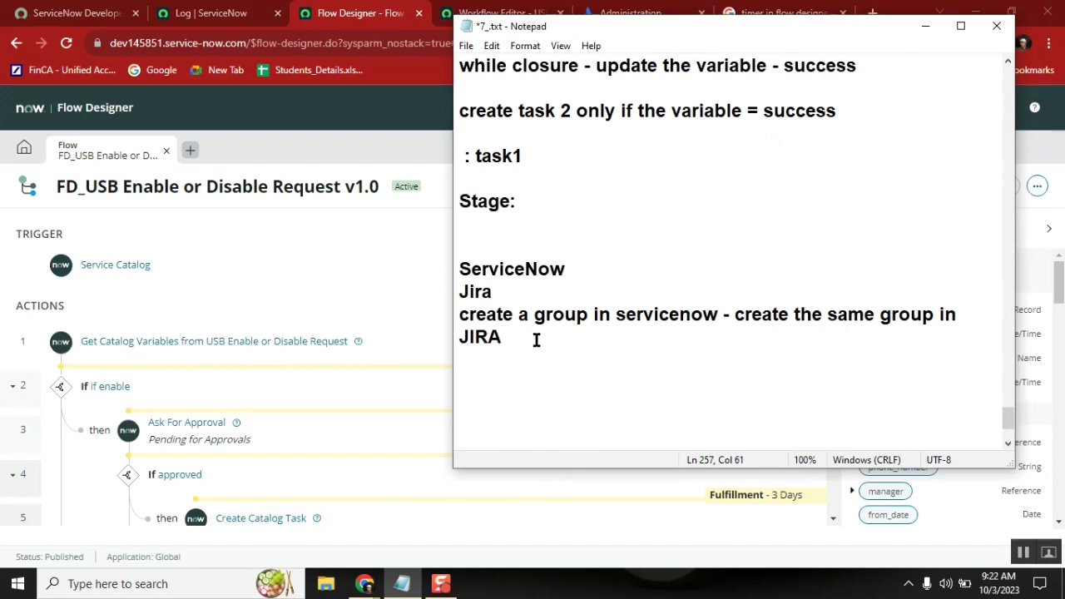
double_click(559, 304)
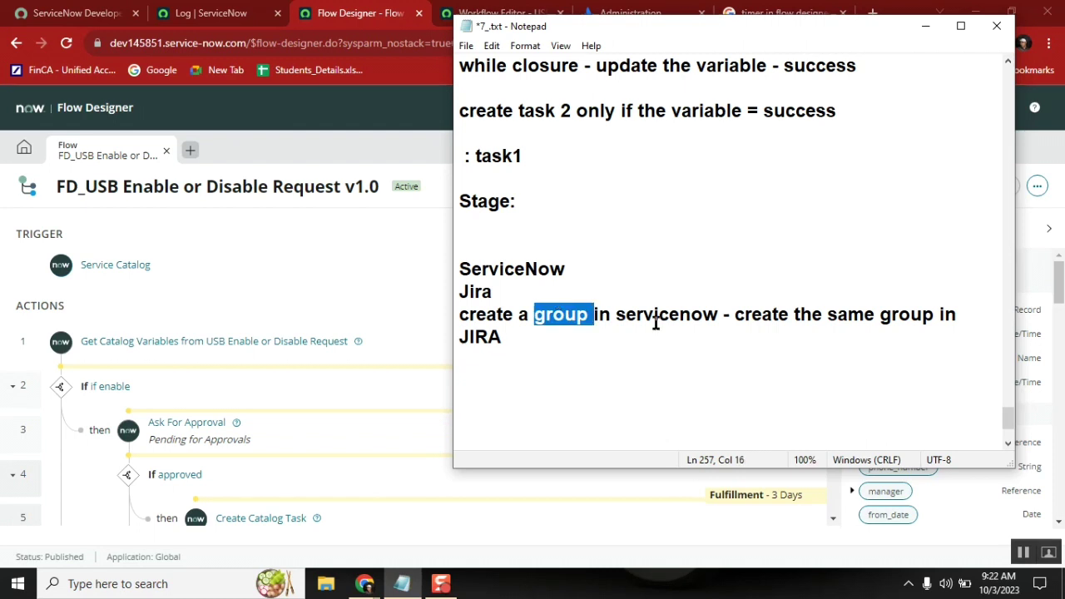
left_click(656, 322)
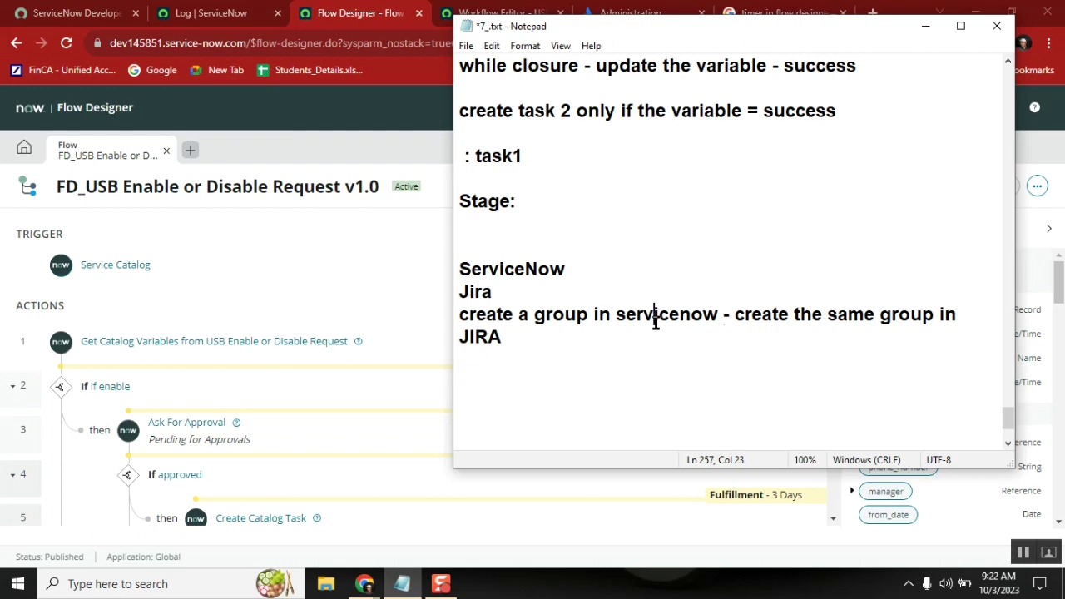
double_click(656, 323)
left_click(552, 319)
key("Return")
type("endpoint")
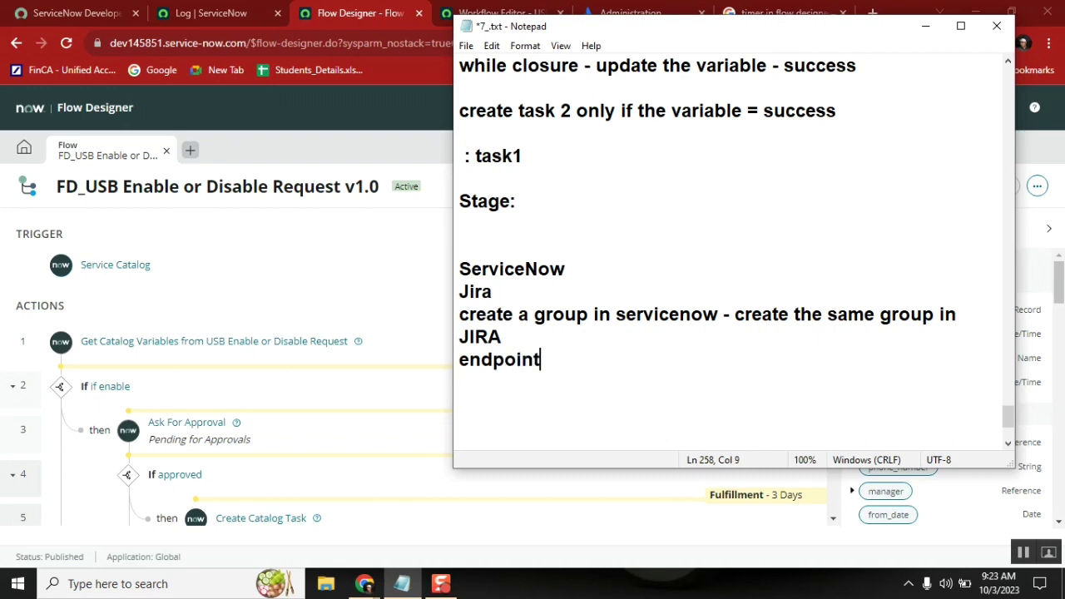
type(": jira")
key("Return")
Add a 'REST MESSAGE:' heading below the endpoint note, correcting the typos.
double_click(560, 360)
double_click(543, 313)
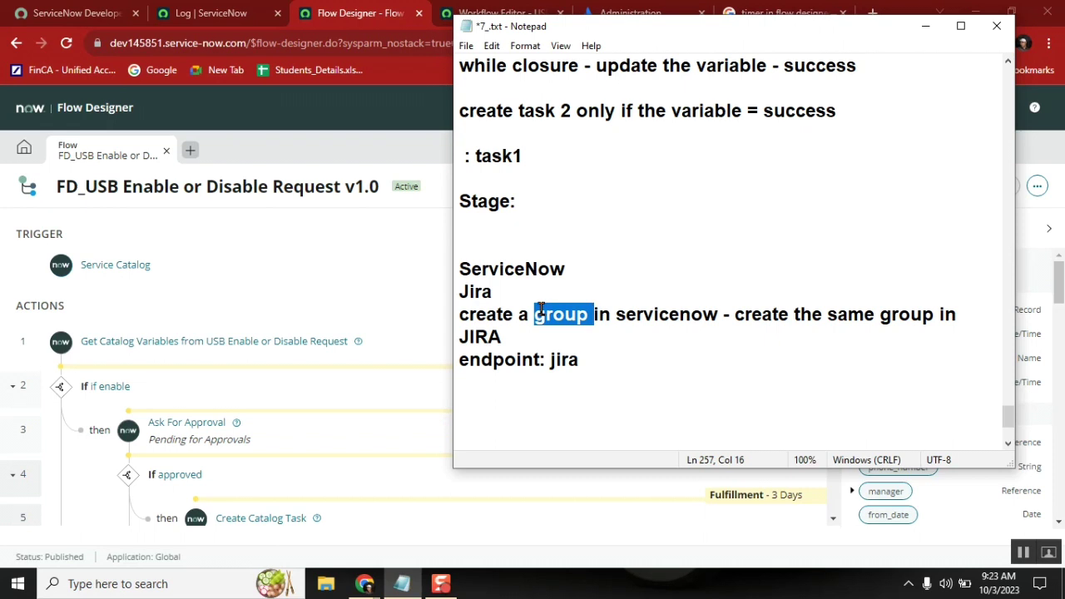
double_click(479, 337)
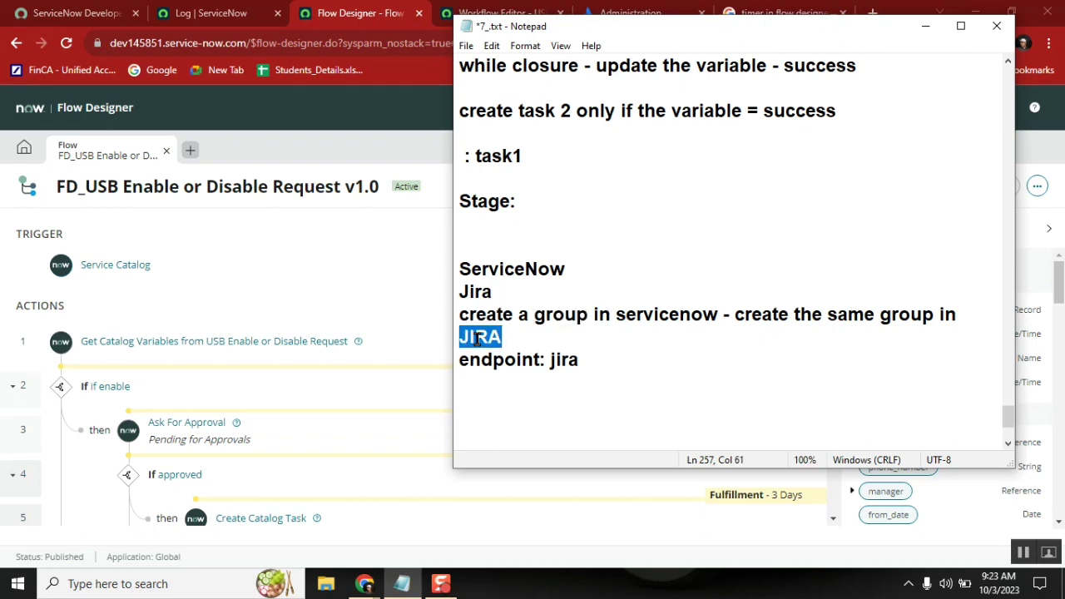
left_click(583, 360)
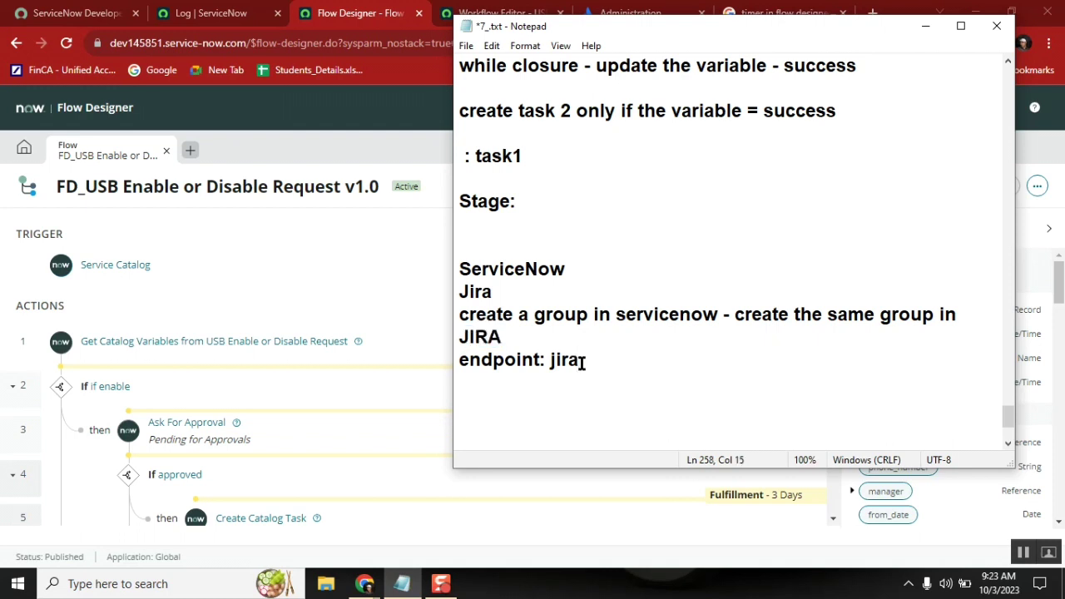
key("Return")
key("Return")
type("REST ")
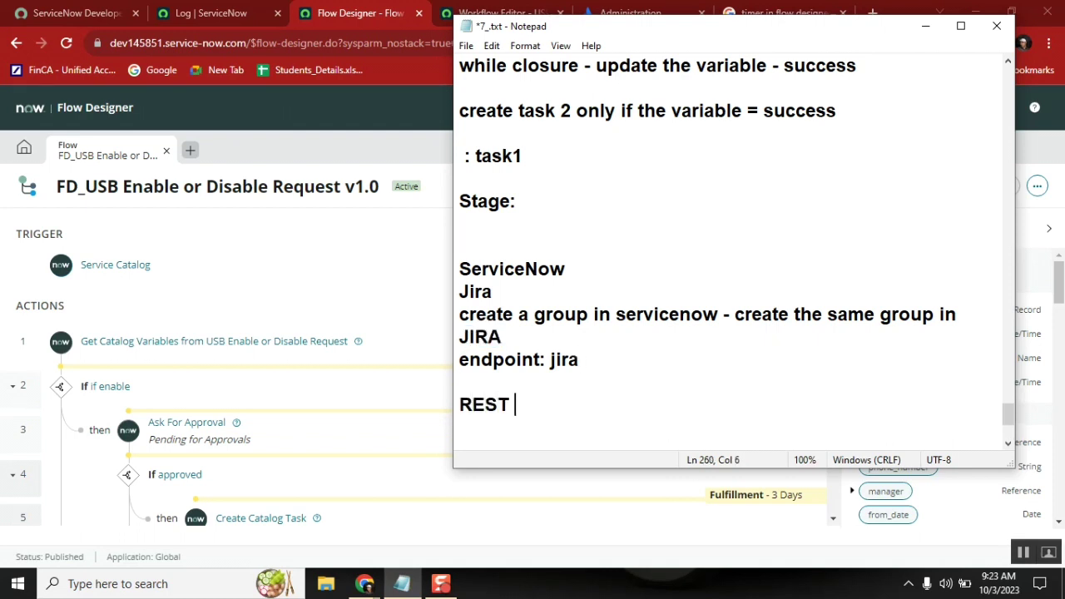
type("MESSAGE")
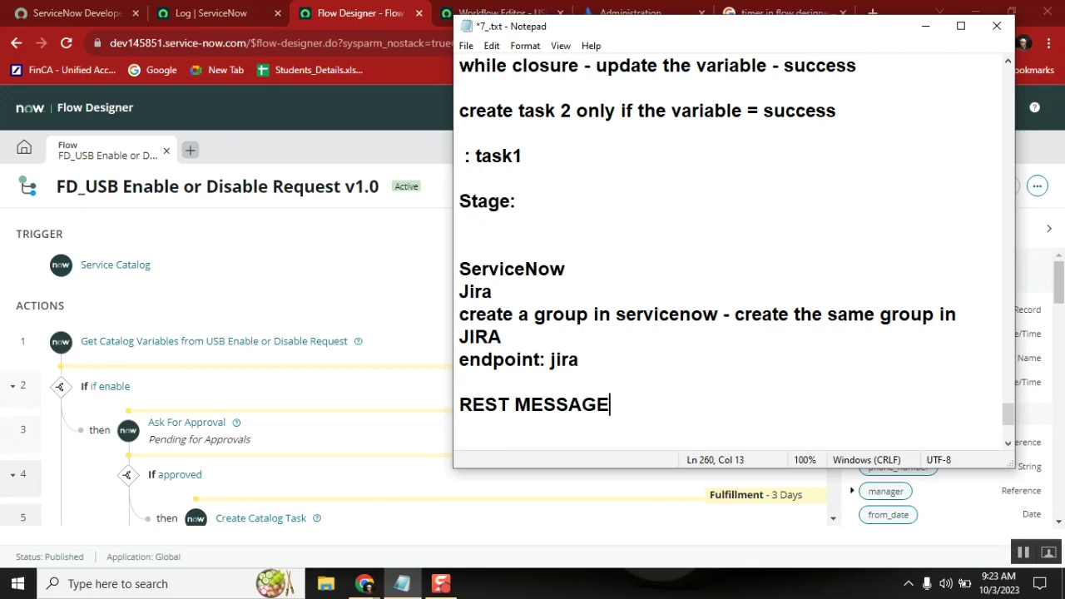
type(":")
key("Return")
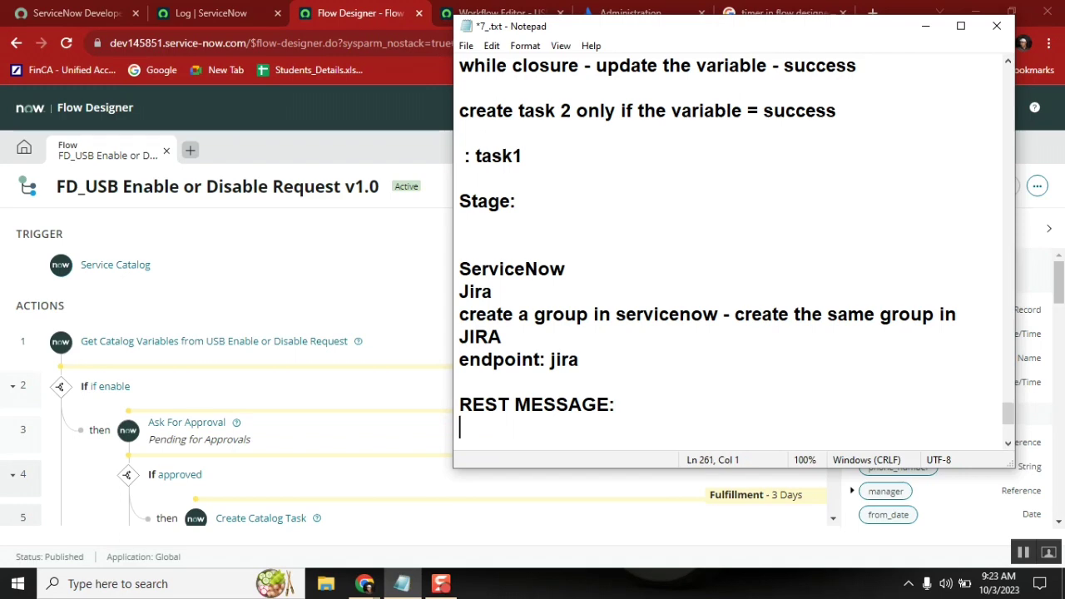
Filter the ServiceNow navigator for 'rest mess' and open the REST Message list in a new tab.
left_click(236, 19)
left_click(100, 146)
type("rest me")
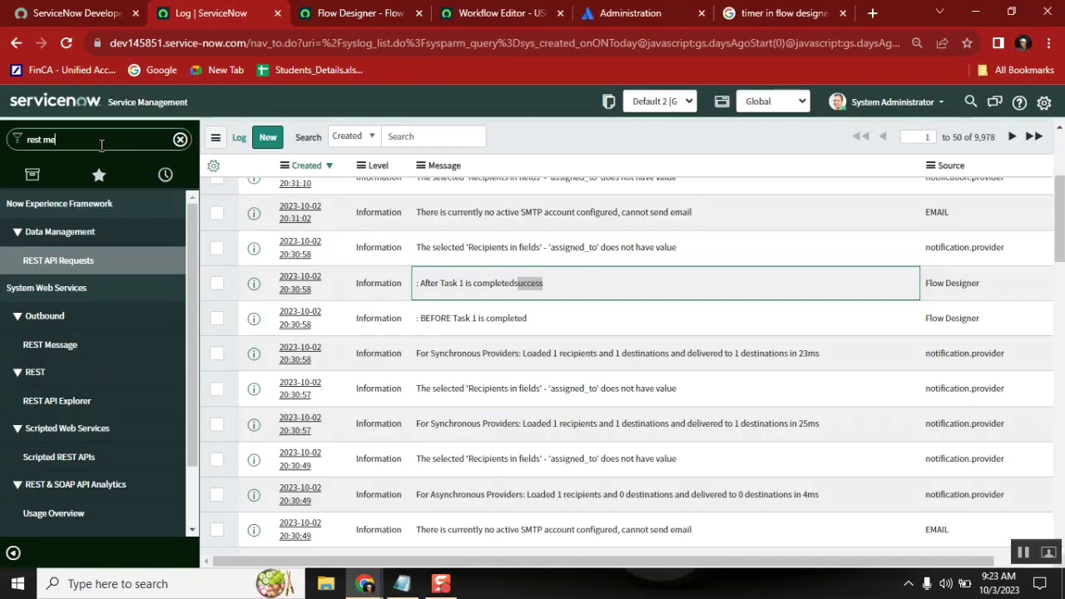
type("ss")
middle_click(56, 260)
left_click(438, 17)
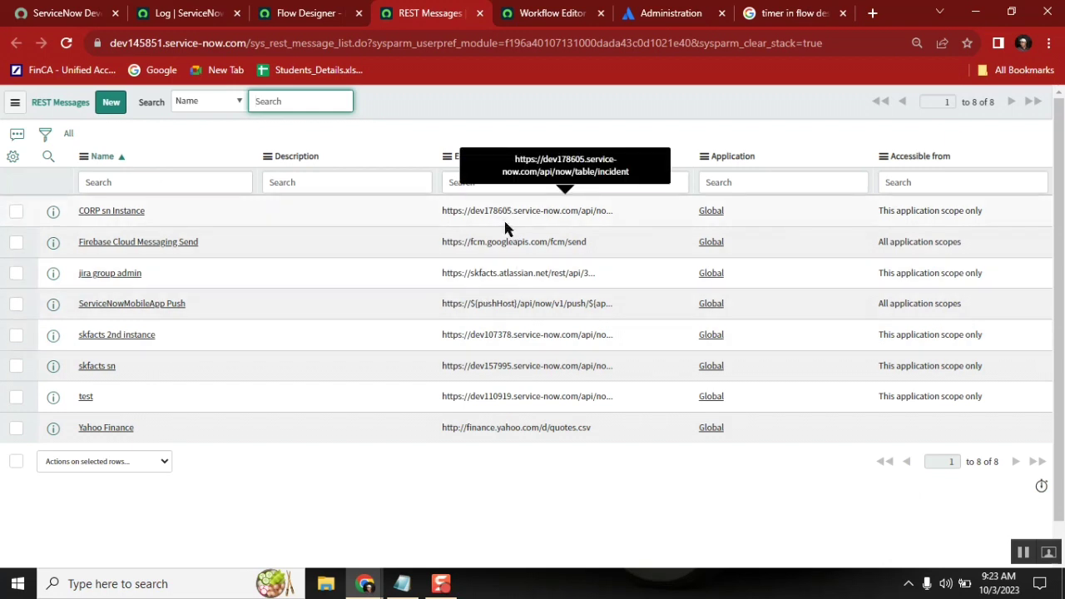
left_click(662, 18)
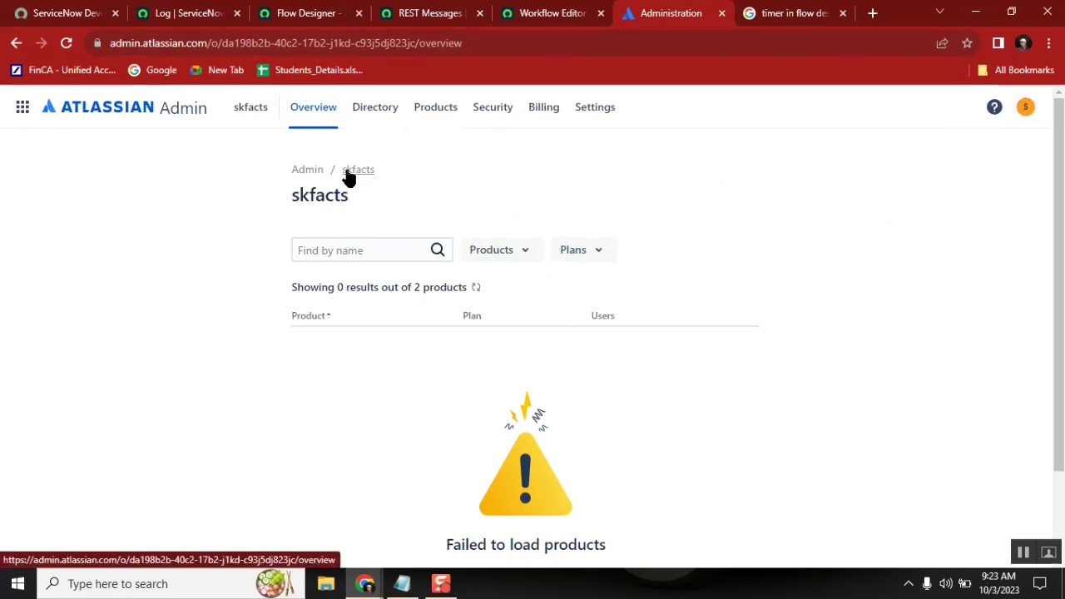
left_click(161, 18)
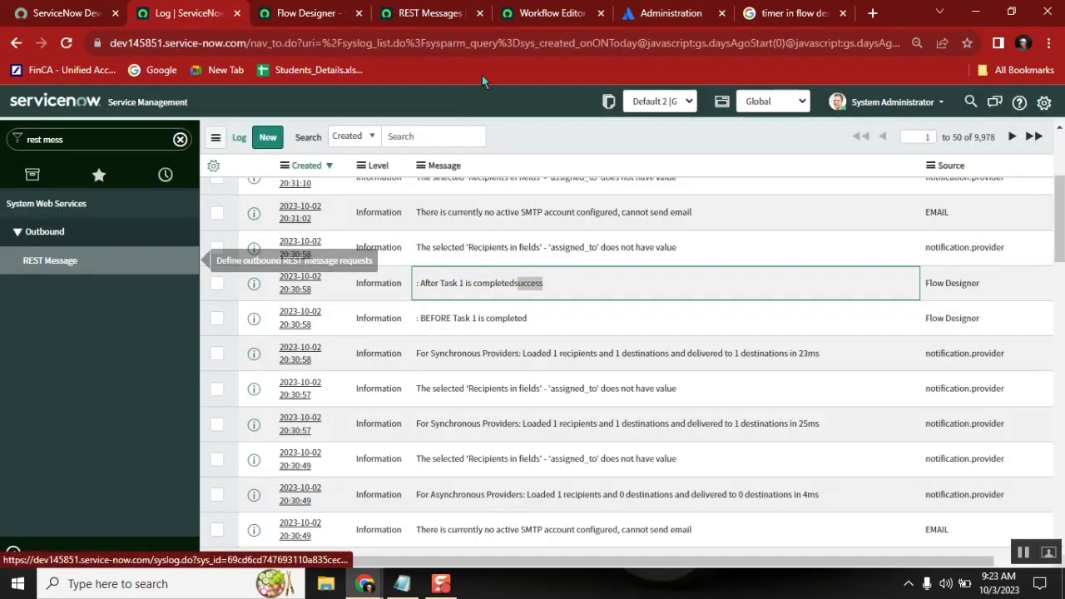
left_click(428, 14)
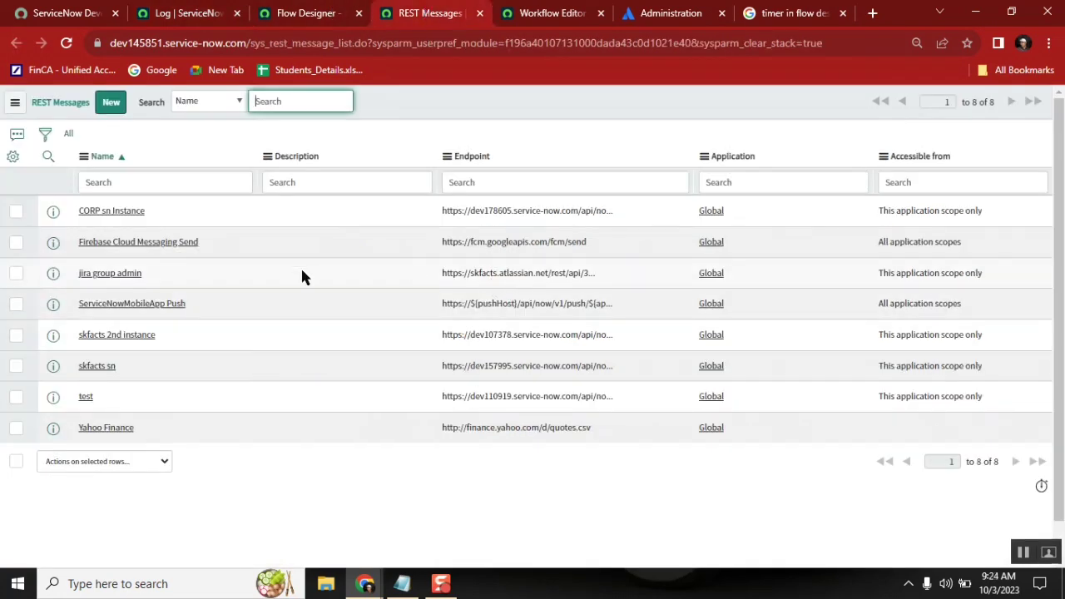
Open the 'jira group admin' REST message and select its Jira group Endpoint URL.
left_click(123, 276)
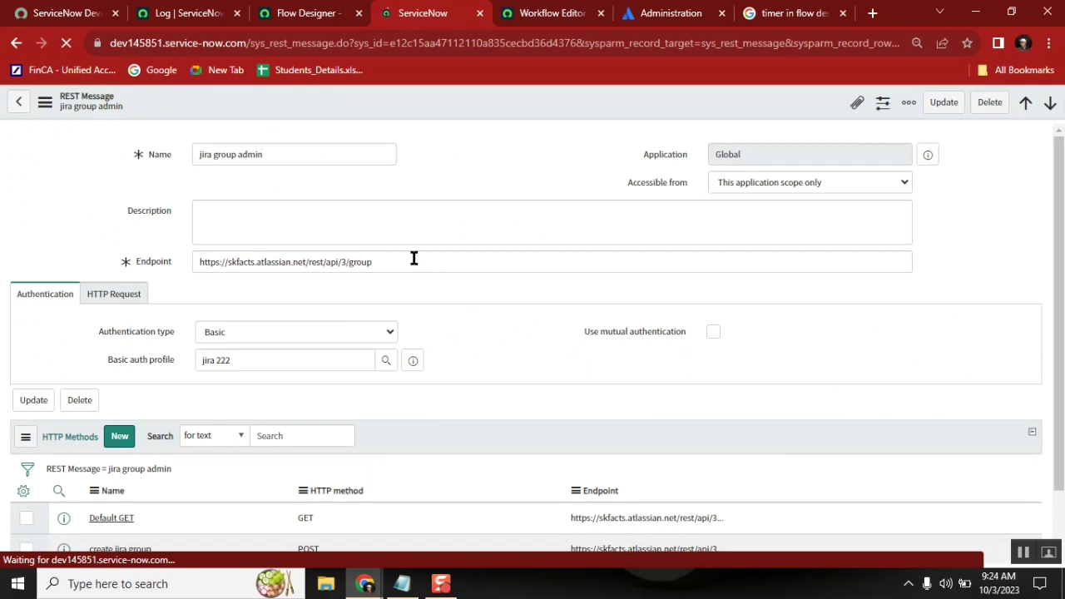
left_click(414, 259)
triple_click(200, 263)
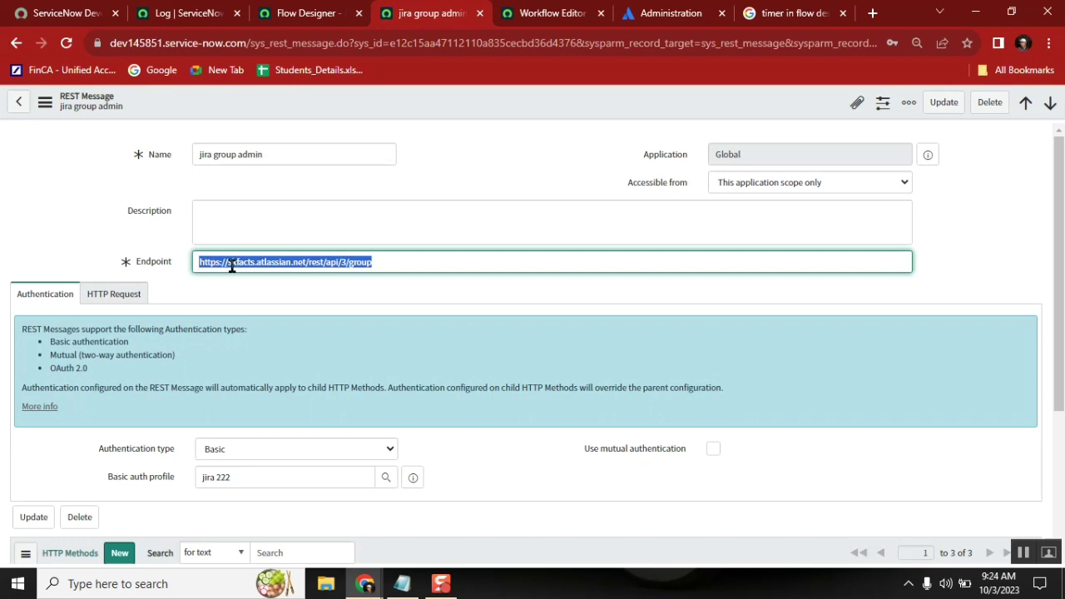
double_click(233, 263)
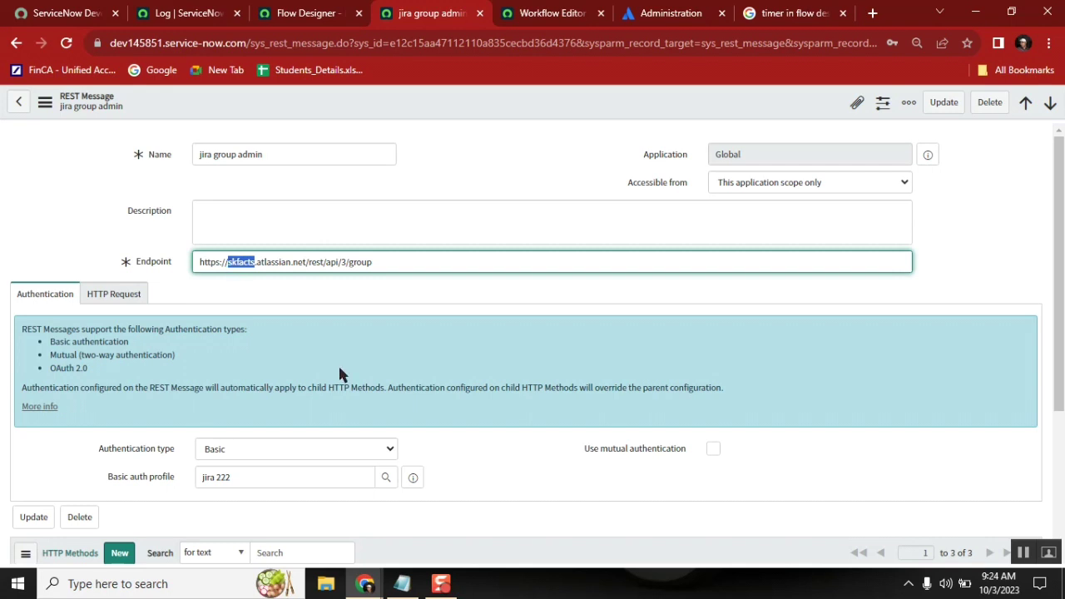
left_click(477, 463)
left_click_drag(1061, 215, 1060, 291)
left_click_drag(389, 143, 197, 145)
key("ctrl+c")
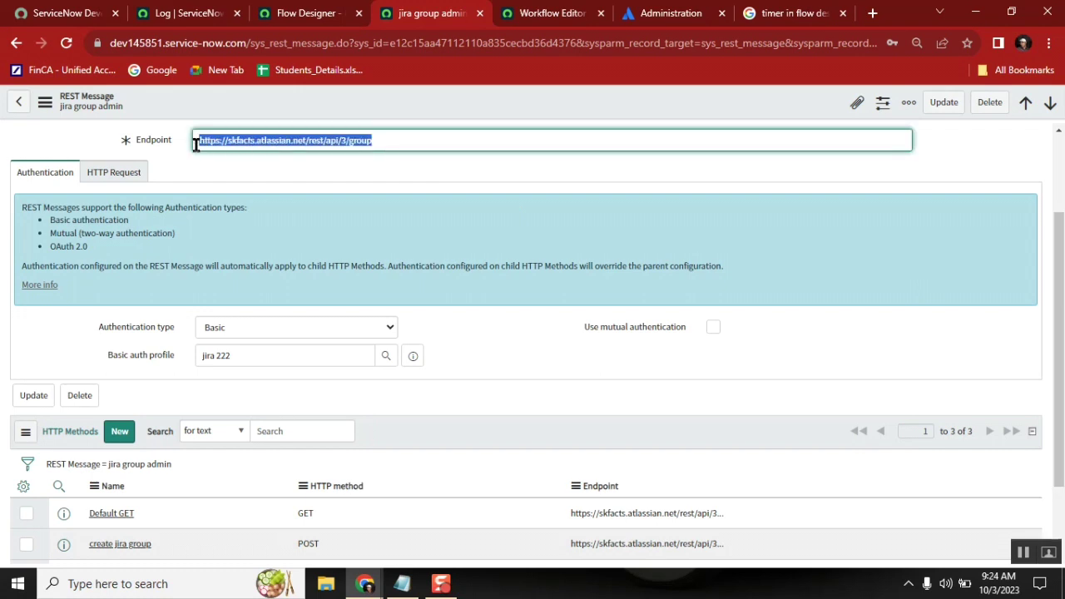
Paste the Jira /rest/api/3/group URL under the endpoint note, then add 'auth:' and 'Headers:' lines.
left_click(402, 583)
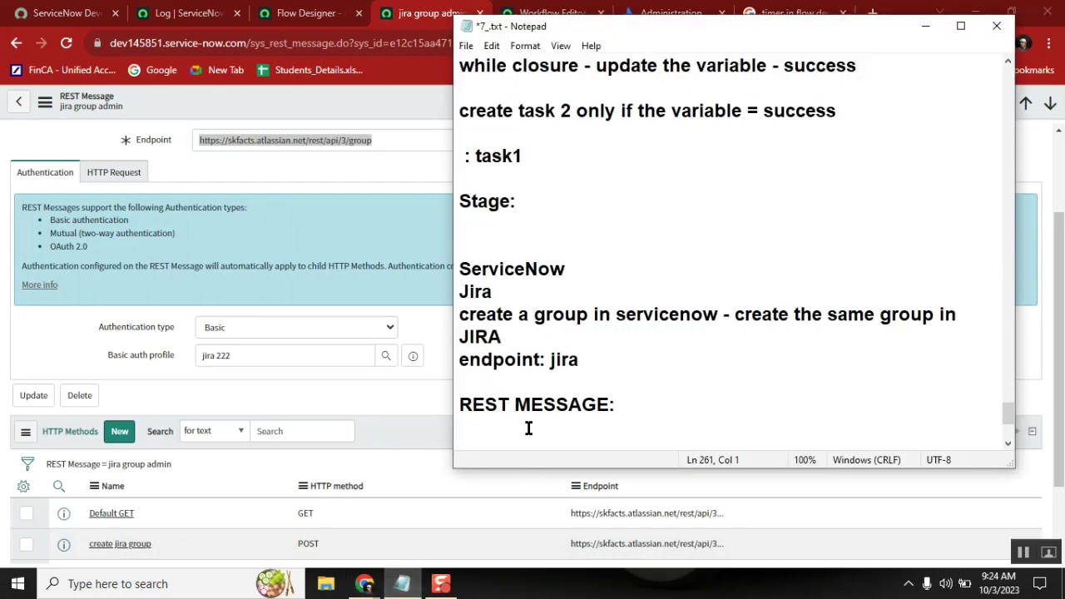
left_click(613, 361)
key("Return")
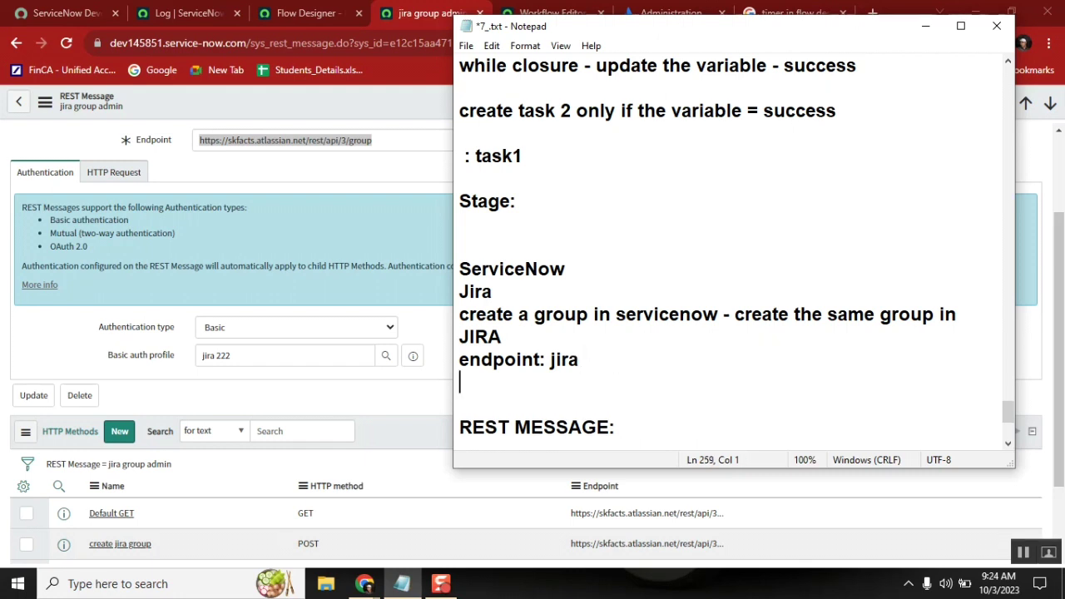
key("ctrl+v")
key("Return")
type("acc")
key("BackSpace")
key("BackSpace")
type("uth")
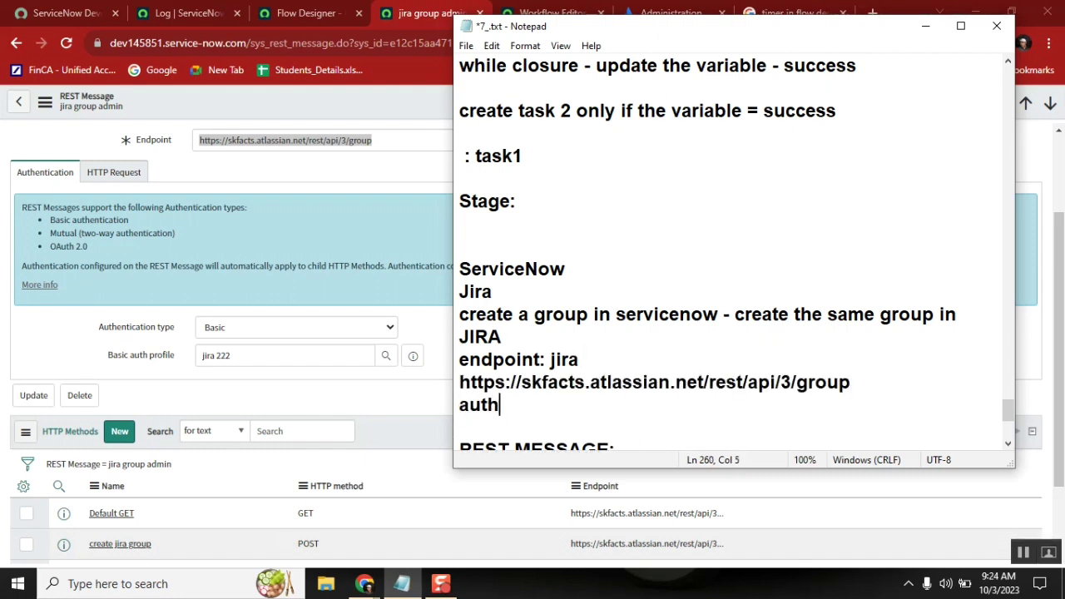
type(":")
key("Return")
key("Return")
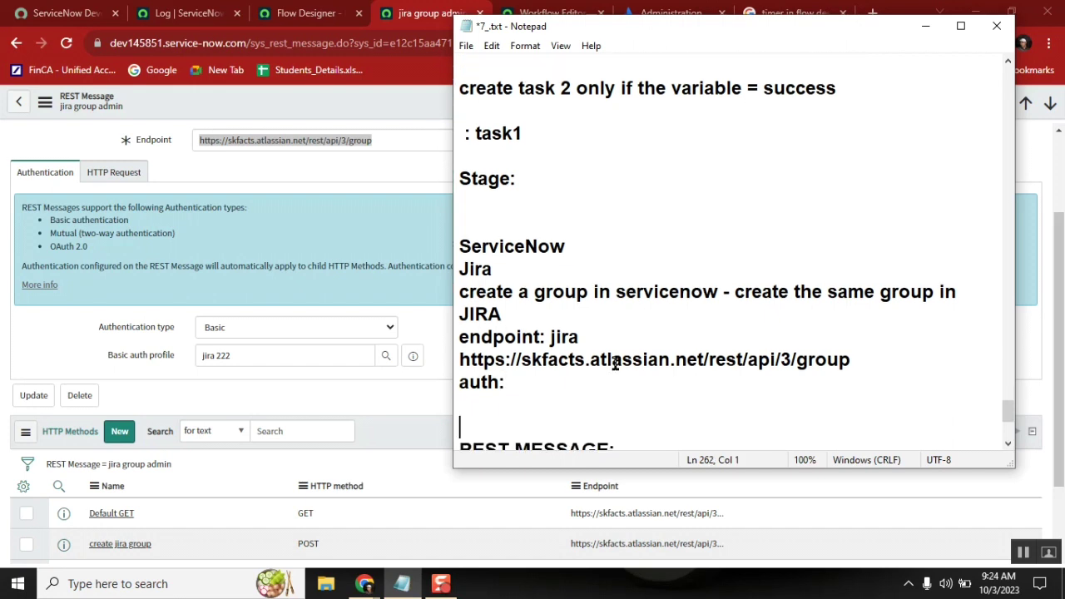
key("Up")
type("Headers")
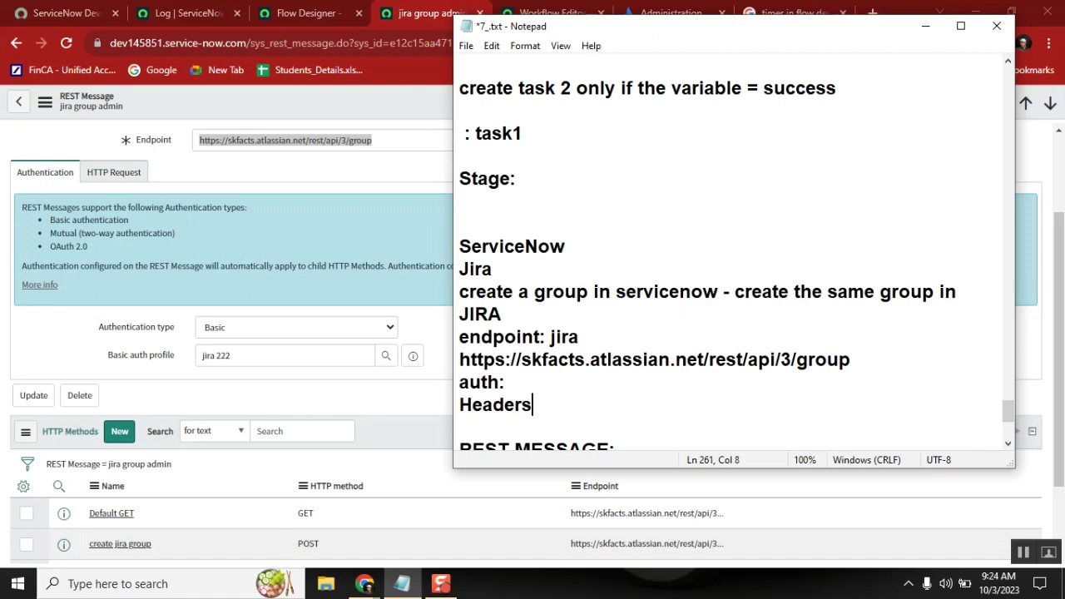
type(":")
Compare the ServiceNow REST message's endpoint URL and authentication type with the notes.
left_click(370, 160)
left_click_drag(349, 143, 373, 145)
left_click(374, 145)
left_click(402, 583)
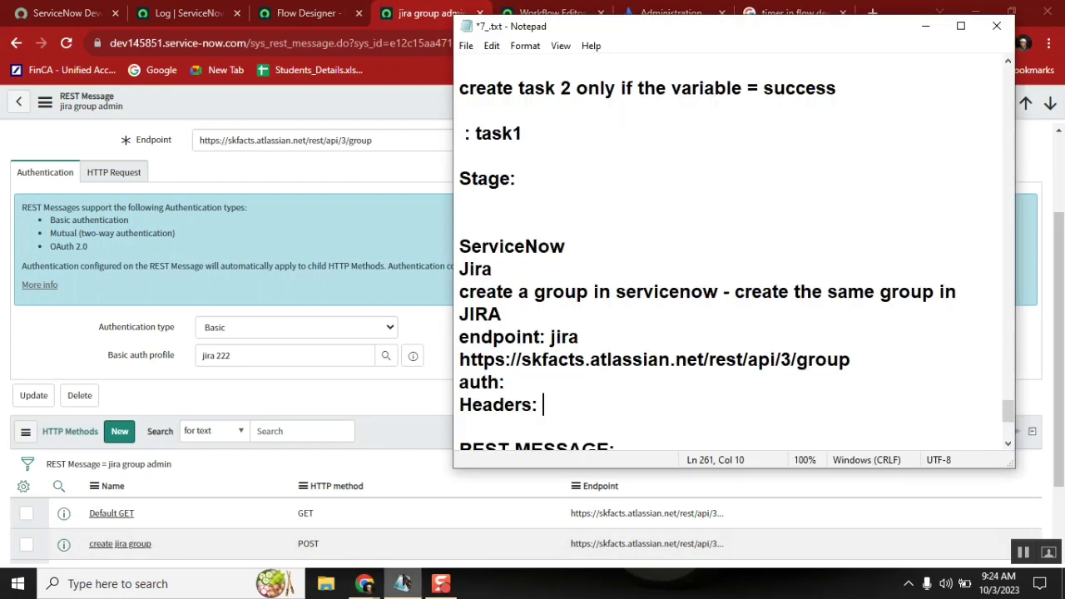
left_click(522, 382)
left_click(85, 337)
left_click(85, 337)
Copy the account e-mail from the Atlassian Admin profile menu into the notes under 'auth:'.
left_click(659, 12)
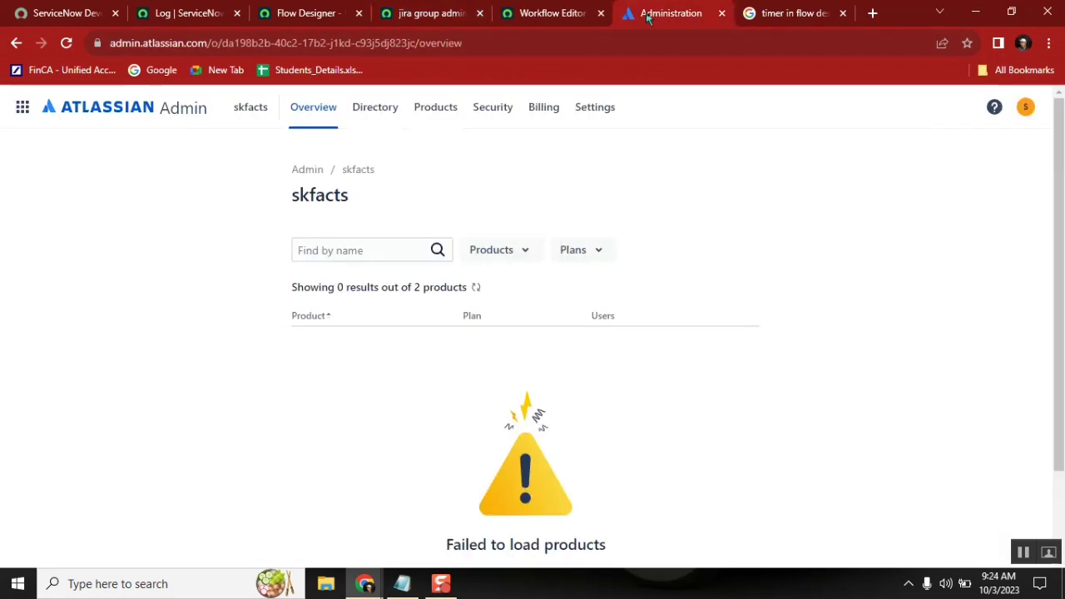
left_click(1026, 109)
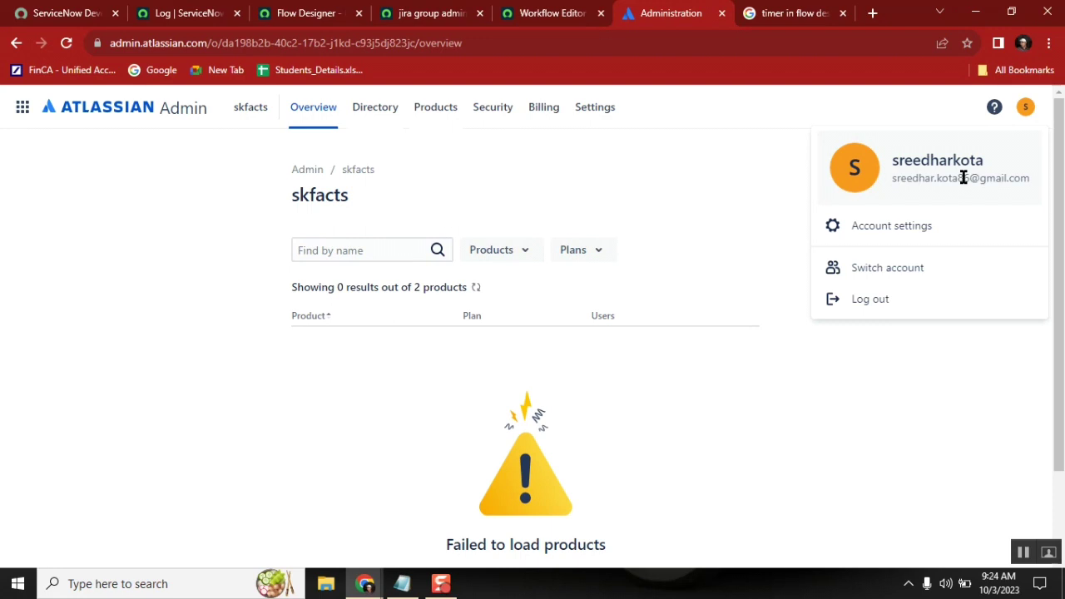
left_click_drag(1035, 185, 893, 176)
key("ctrl+c")
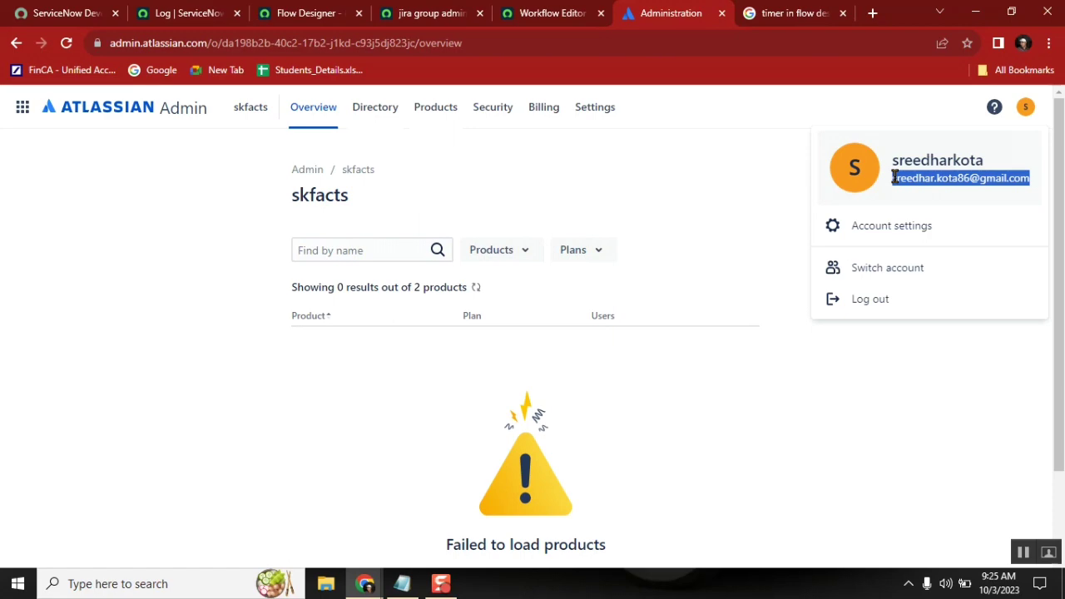
mouse_move(402, 583)
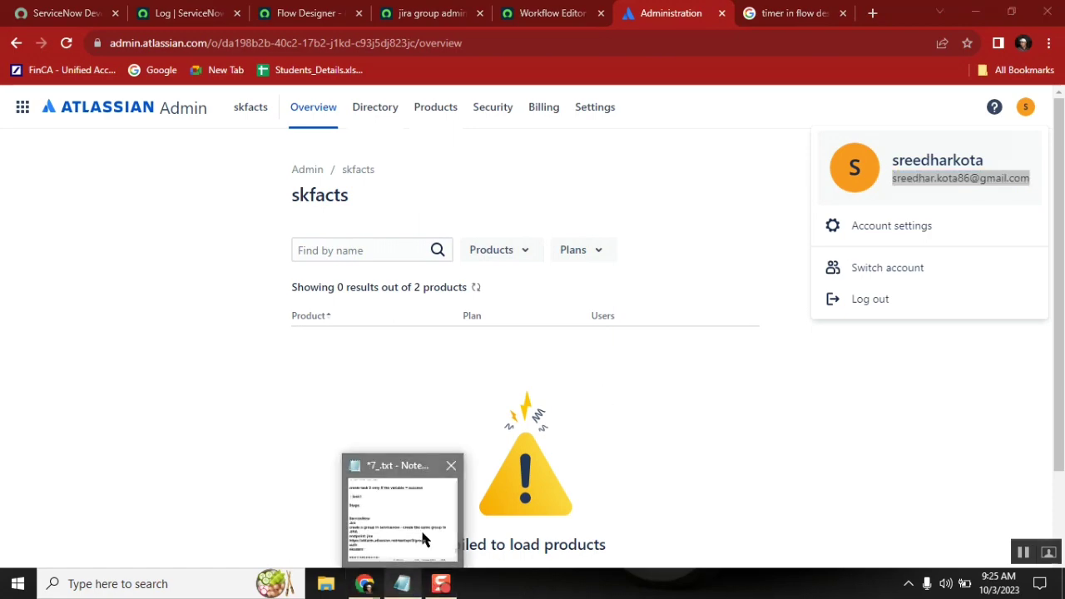
left_click(420, 539)
left_click(554, 391)
key("Up")
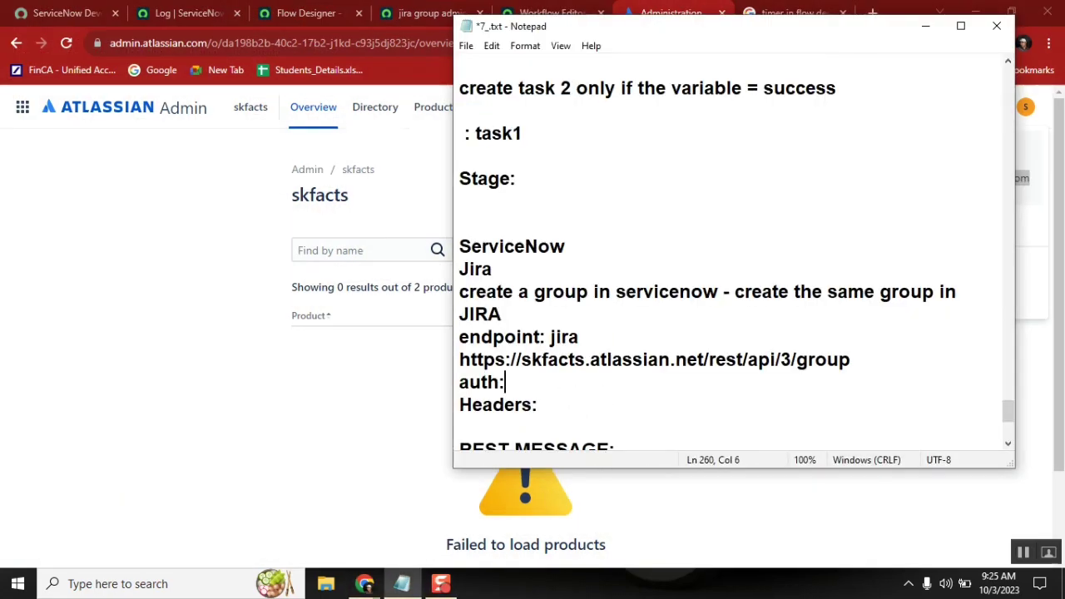
key("Return")
key("ctrl+v")
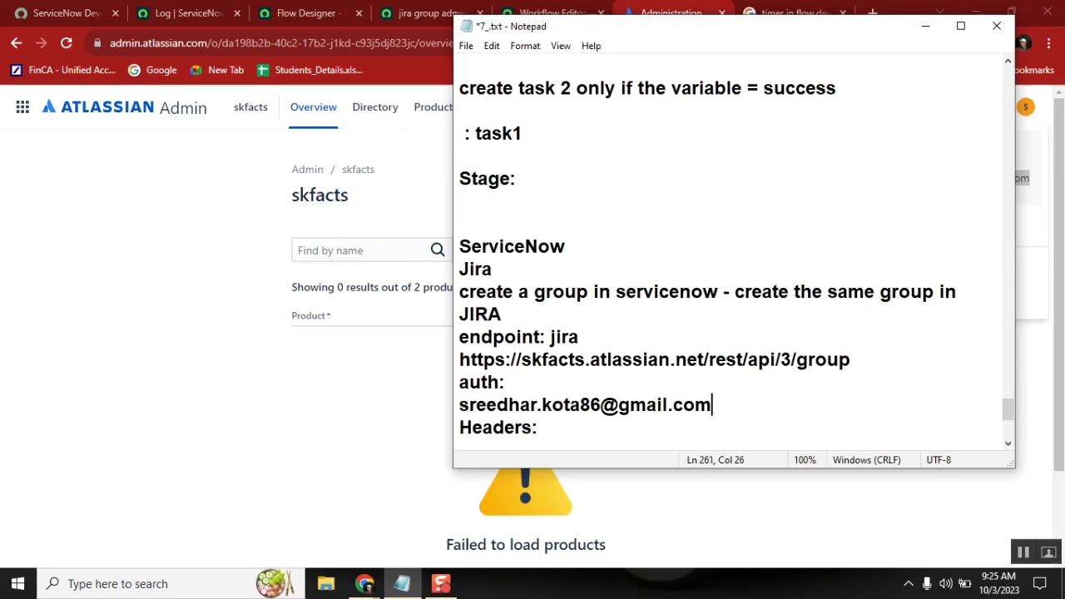
key("Return")
left_click(142, 307)
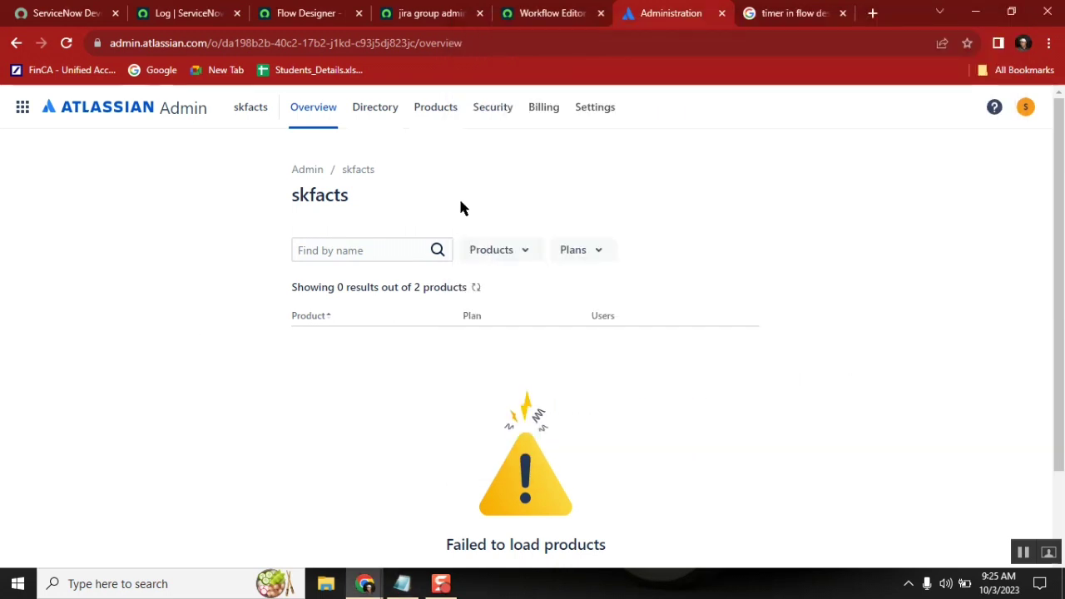
Go through Account settings and Security to the API Tokens page listing the 'myto' token.
left_click(493, 114)
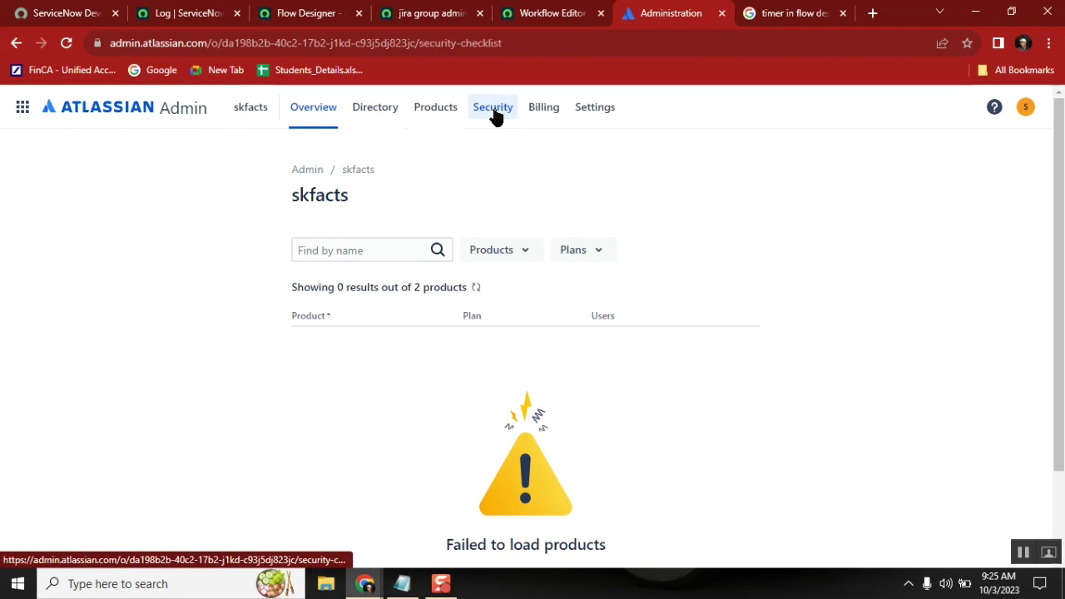
left_click(1023, 107)
left_click(880, 239)
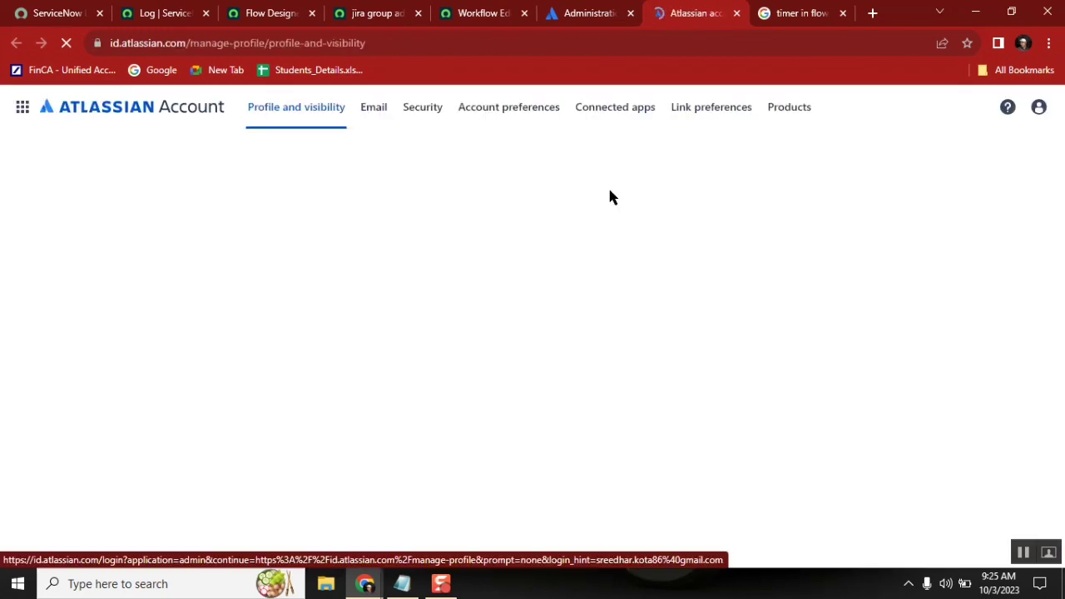
left_click(421, 110)
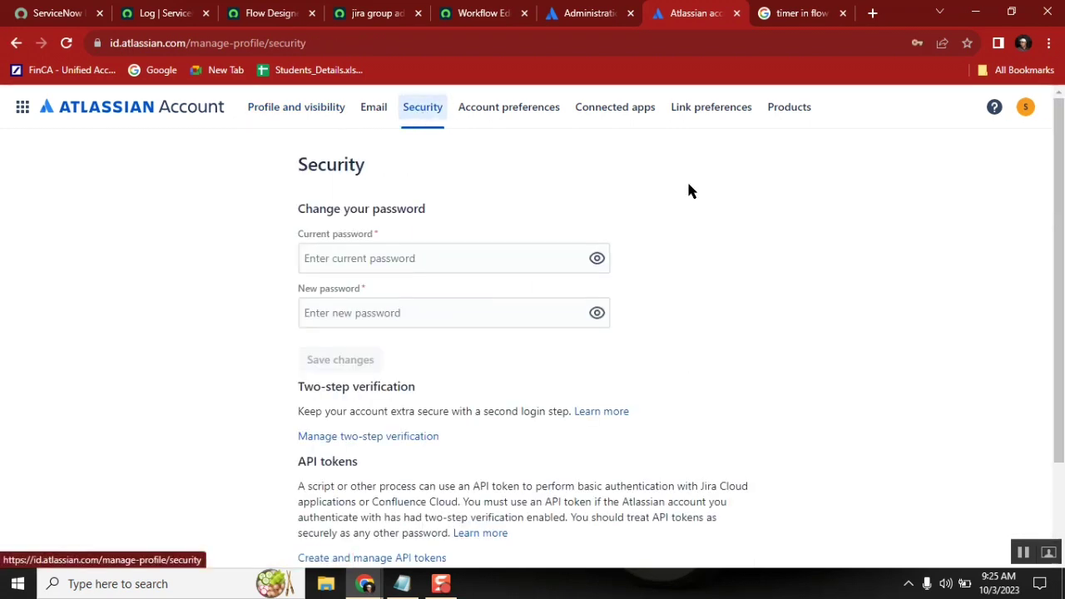
scroll(1062, 379, "down", 2)
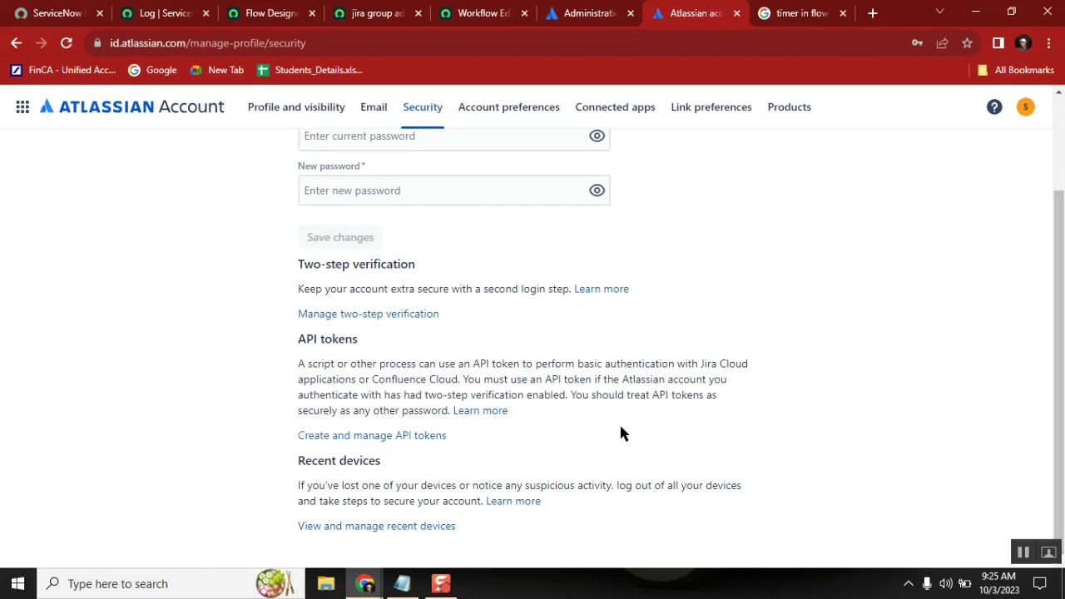
left_click(415, 436)
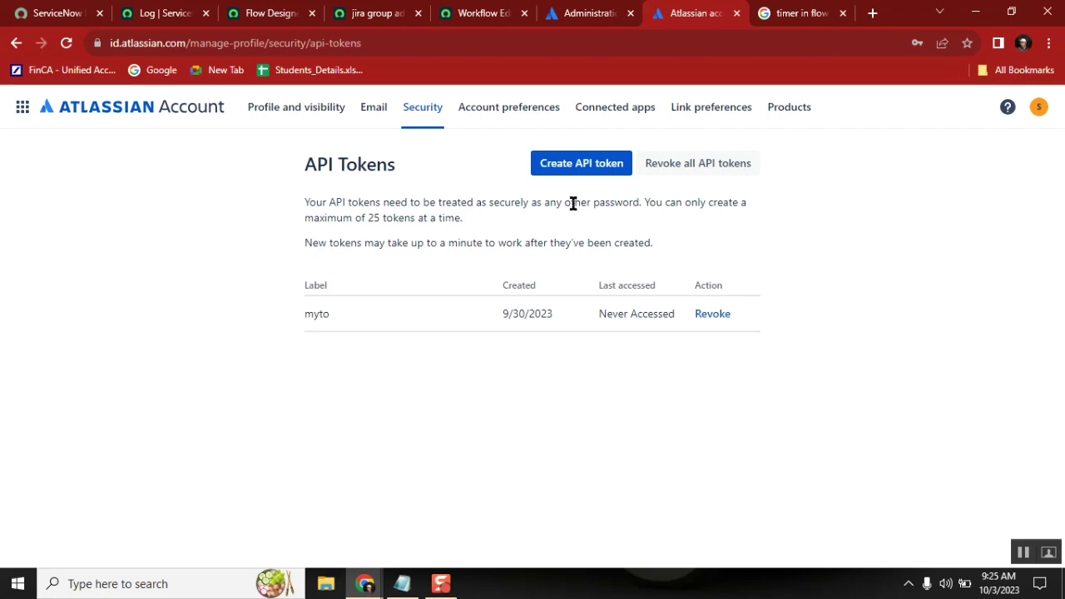
Copy the API token from jira.txt and paste it below the account e-mail in the notes.
left_click(975, 12)
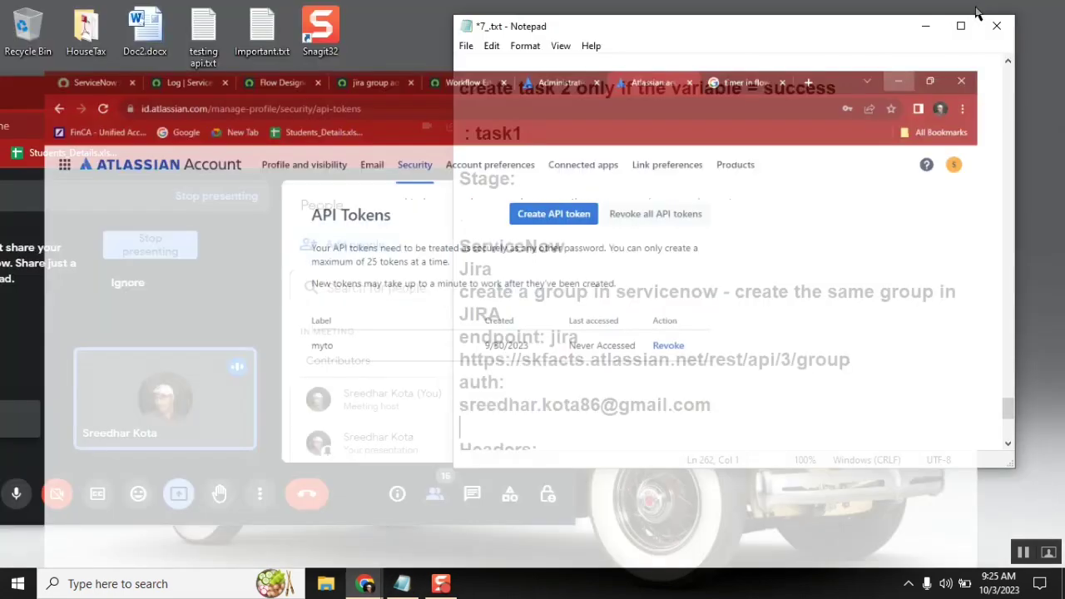
left_click(237, 367)
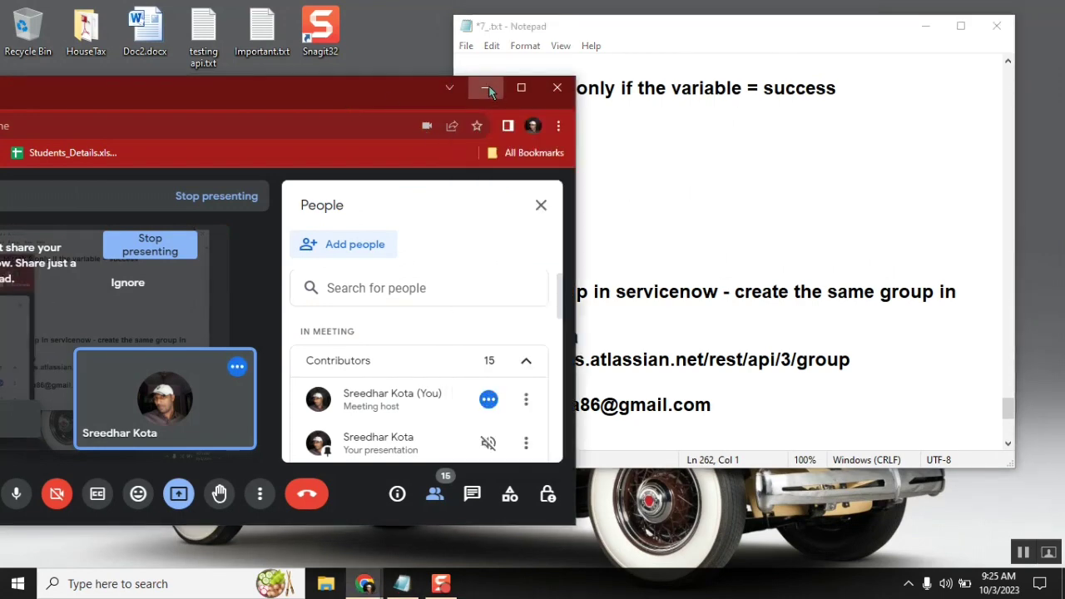
left_click(487, 87)
double_click(261, 106)
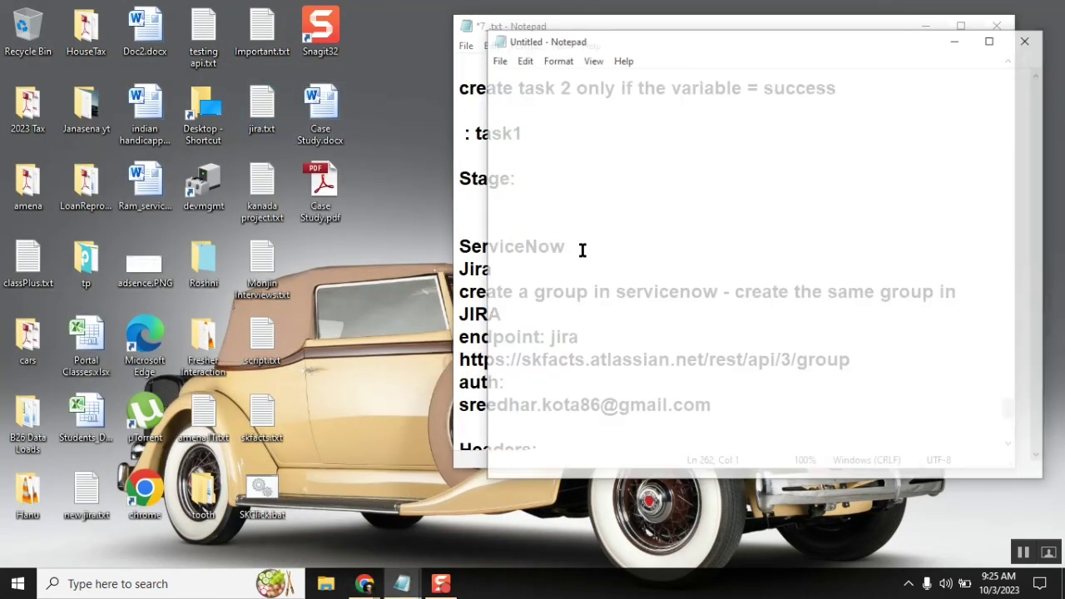
left_click(663, 303)
left_click(490, 219, "shift")
key("ctrl+c")
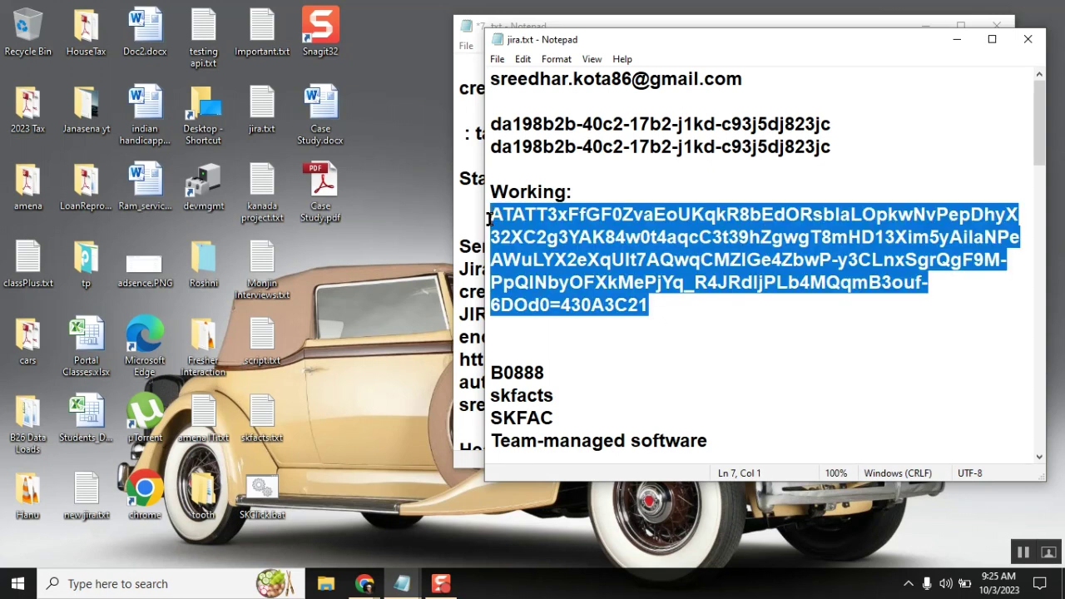
left_click(402, 583)
left_click(357, 522)
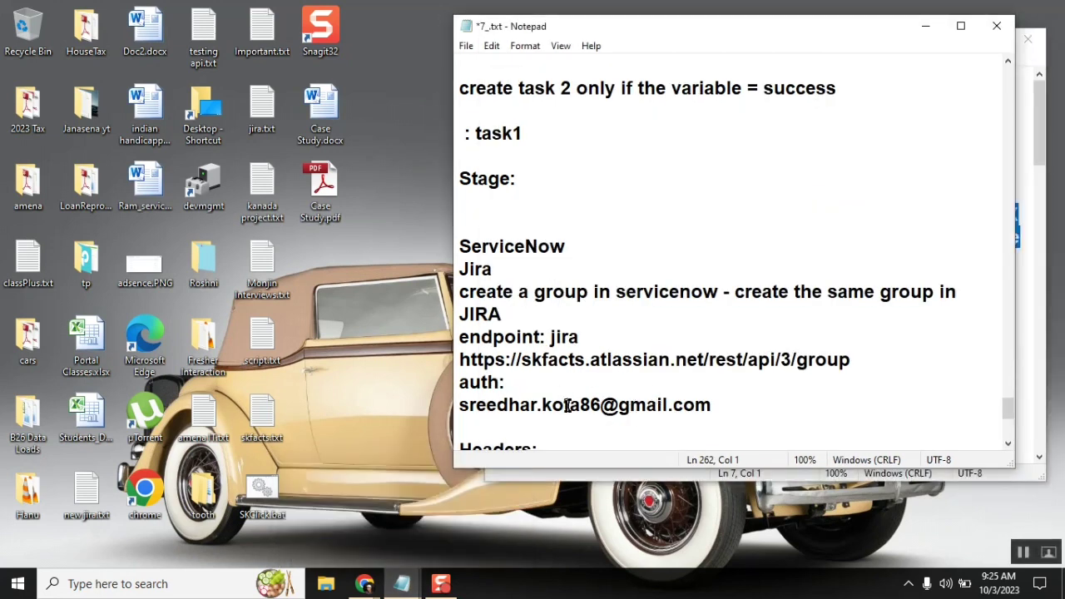
key("ctrl+v")
key("Return")
key("Return")
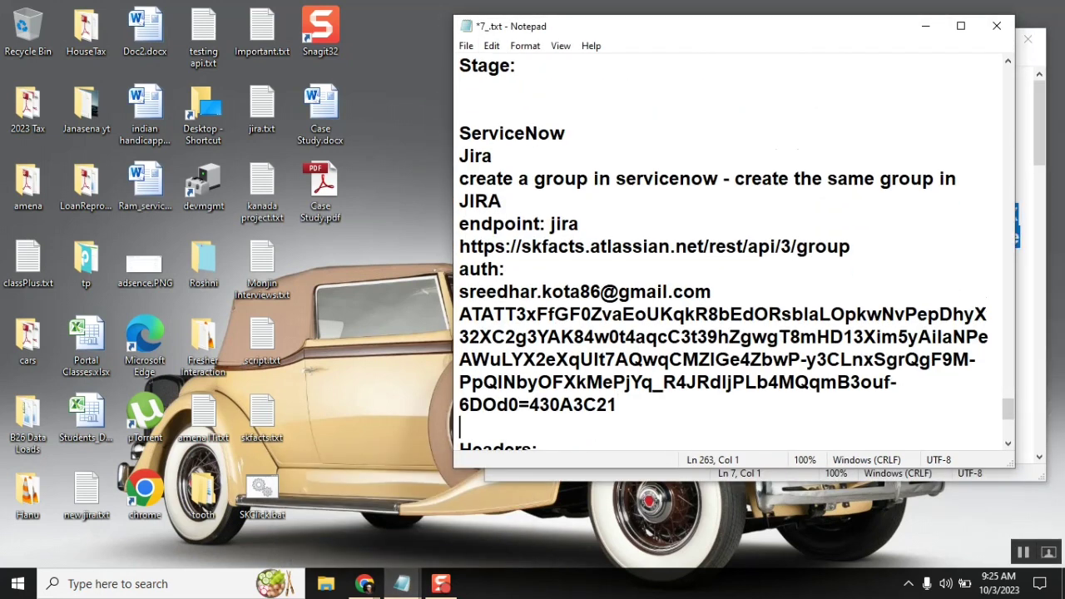
Add an 'in servicenow' line under 'Headers:' and a new line after 'REST MESSAGE:'.
triple_click(563, 222)
triple_click(468, 248)
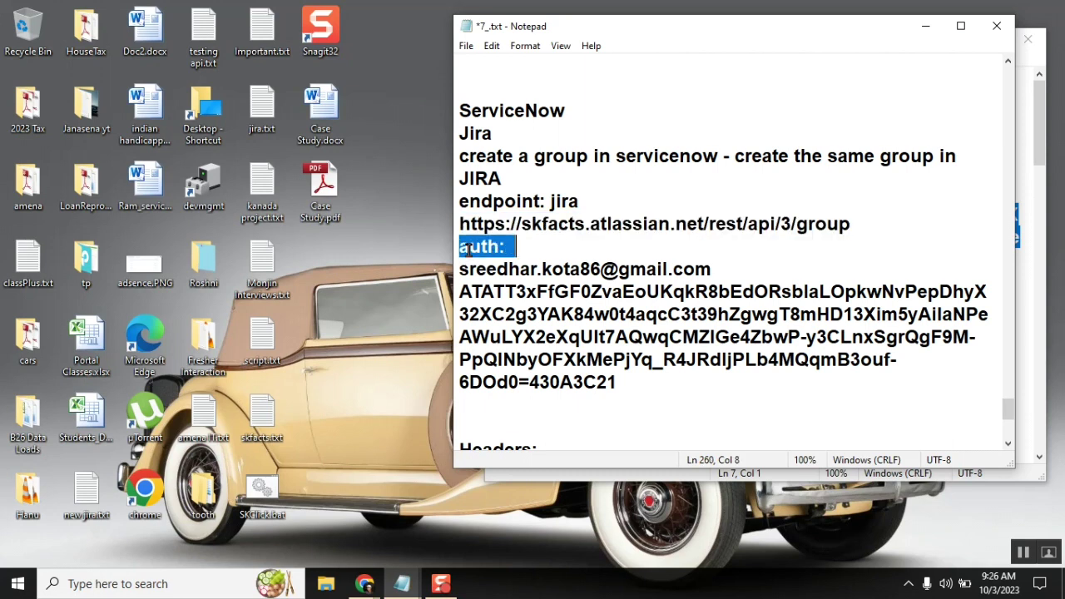
left_click(493, 432)
key("Down")
key("Down")
key("Down")
key("Down")
key("Down")
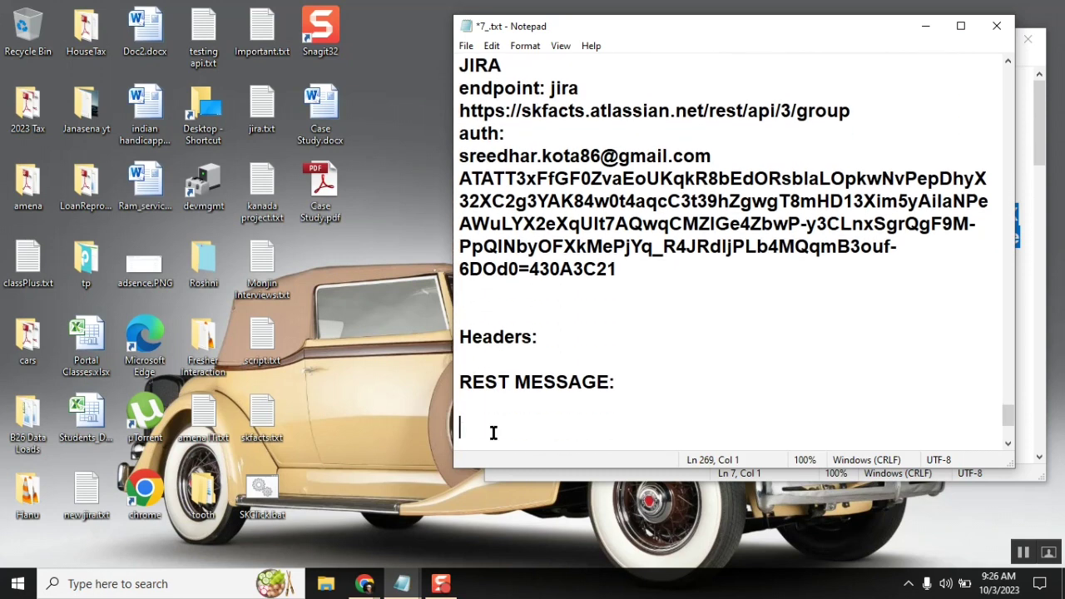
left_click(468, 364)
key("Return")
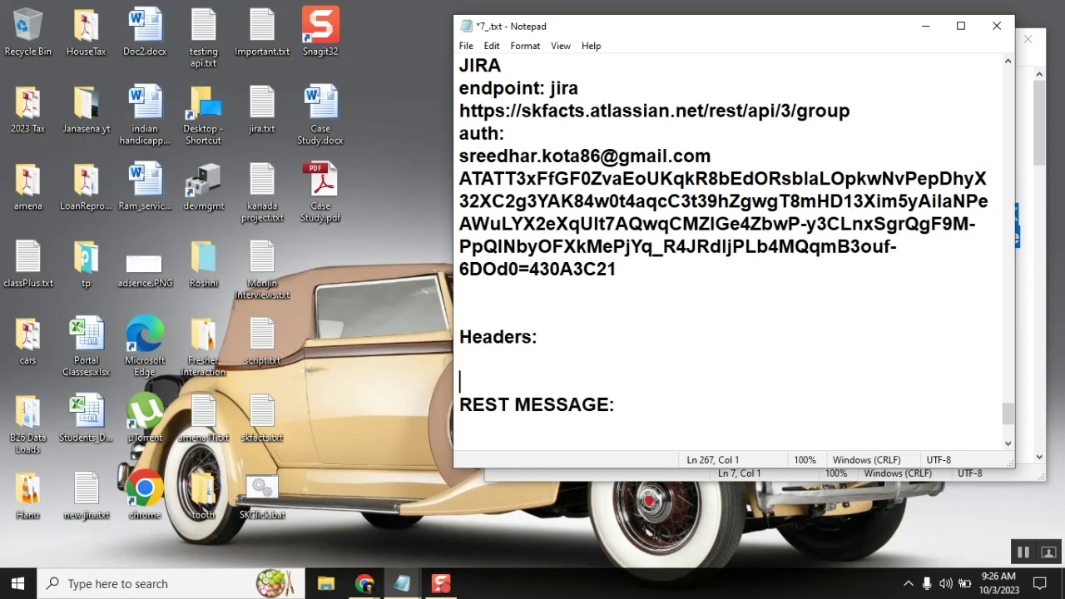
type("in serv")
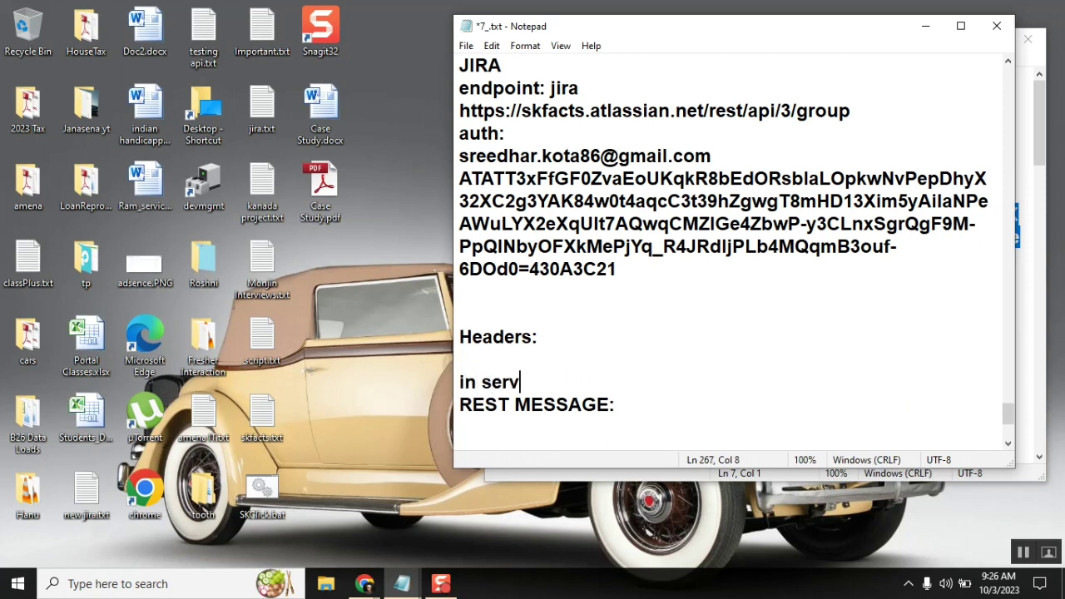
type("icenow")
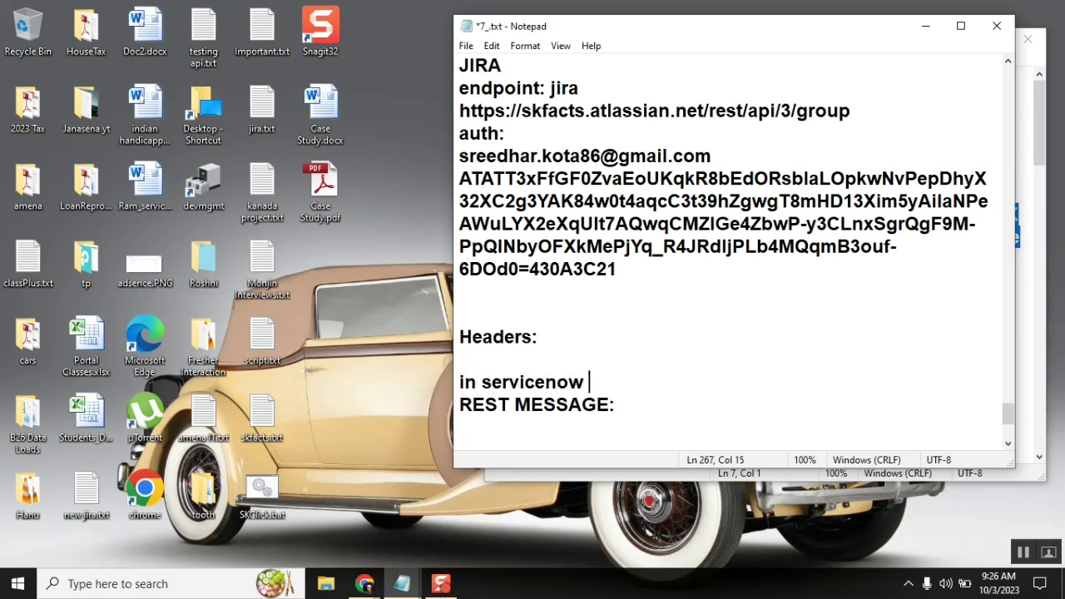
key("Return")
left_click(638, 422)
key("Return")
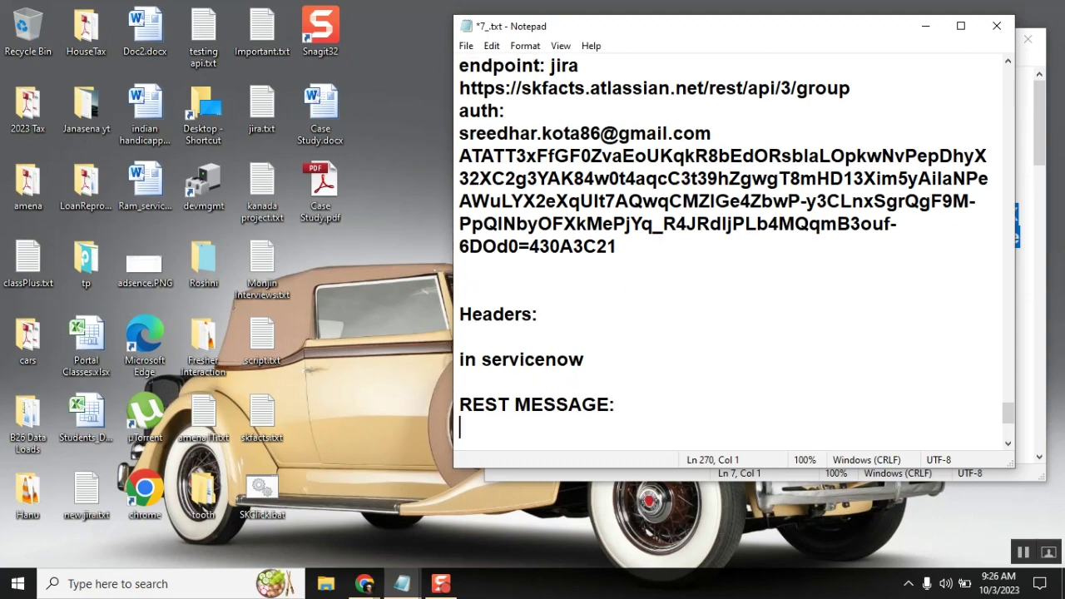
mouse_move(364, 583)
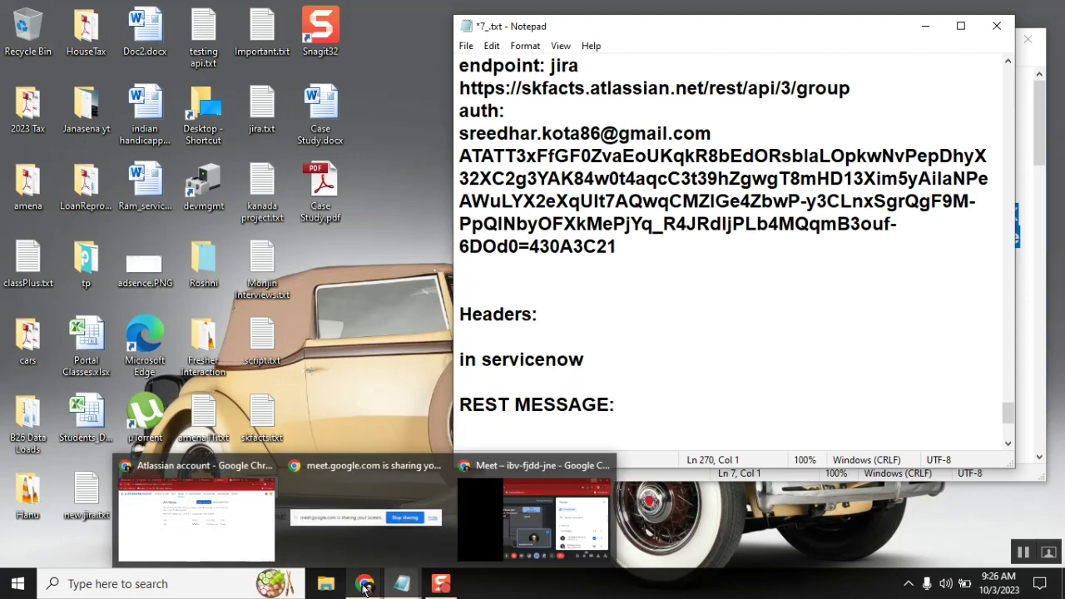
left_click(251, 526)
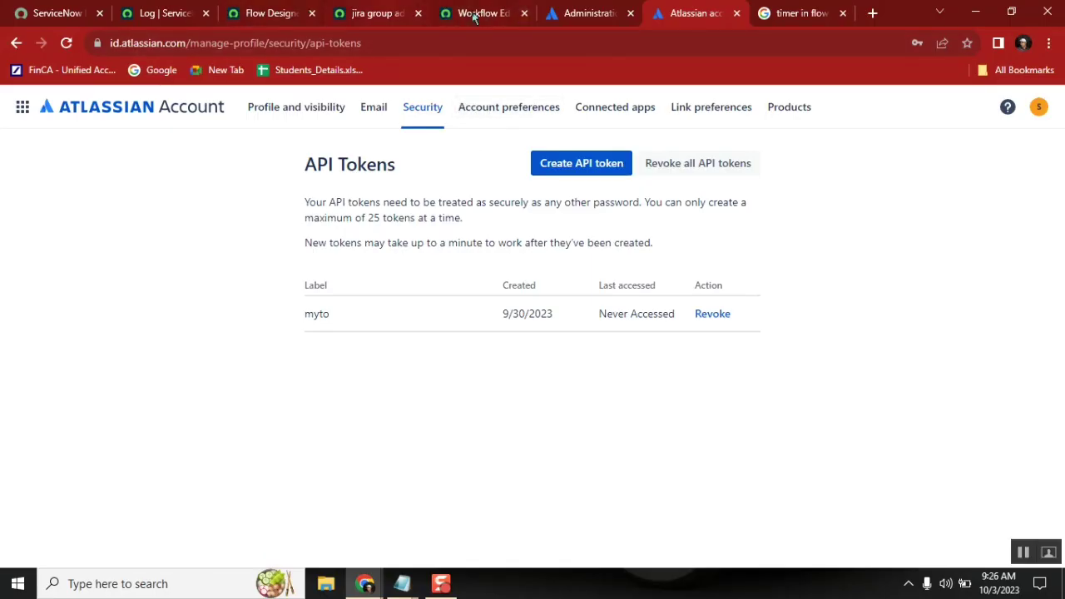
Clear 'jira 222' from the Basic auth profile and open the Basic Auth Configurations lookup.
left_click(368, 15)
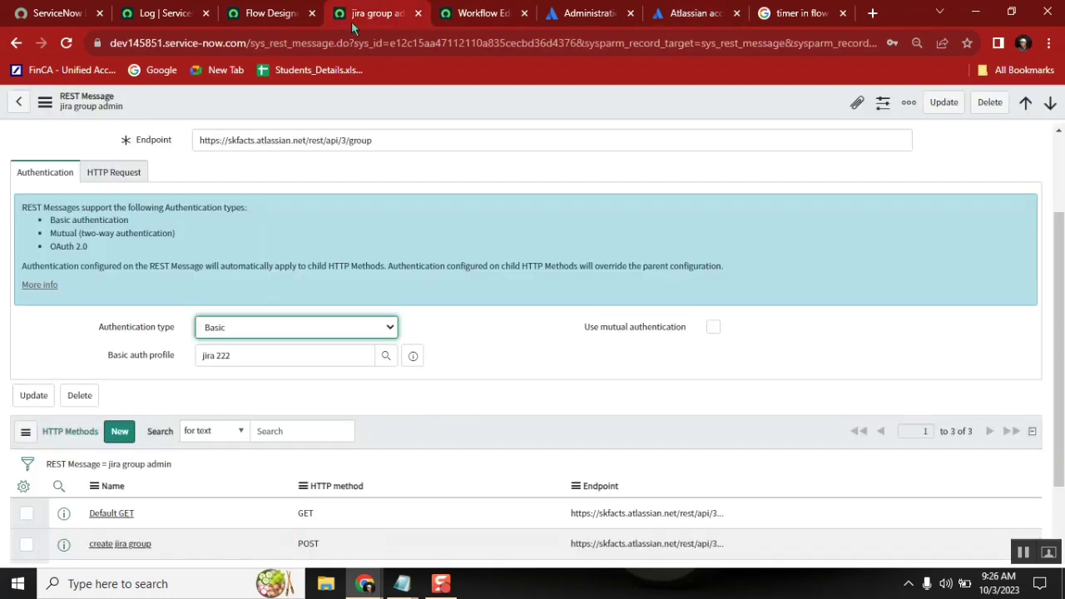
double_click(308, 135)
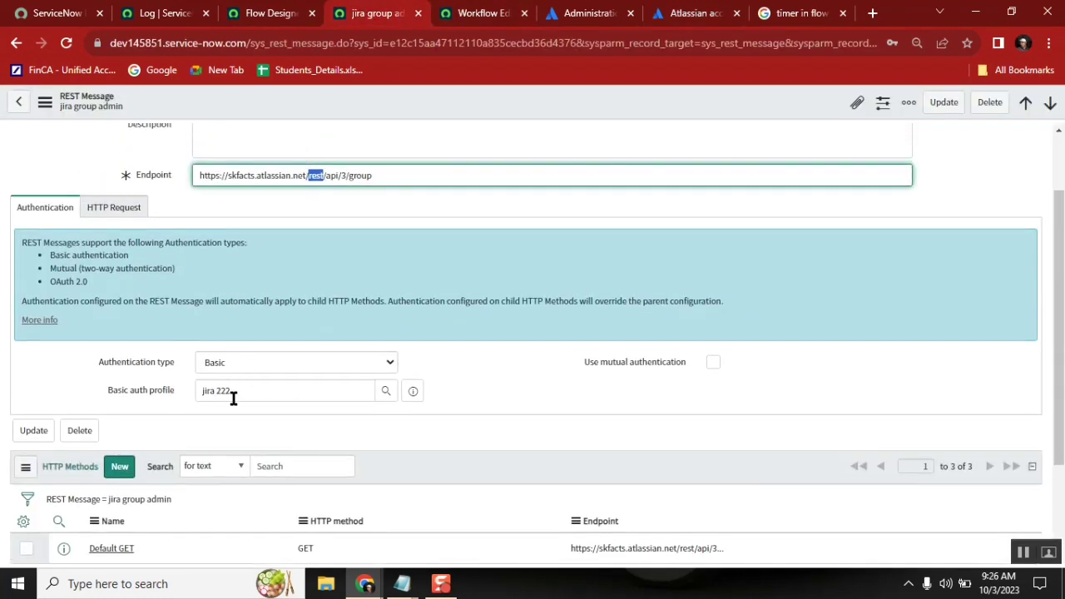
left_click(411, 401)
left_click(291, 384)
key("BackSpace")
key("BackSpace")
key("BackSpace")
key("BackSpace")
key("BackSpace")
key("BackSpace")
key("BackSpace")
key("BackSpace")
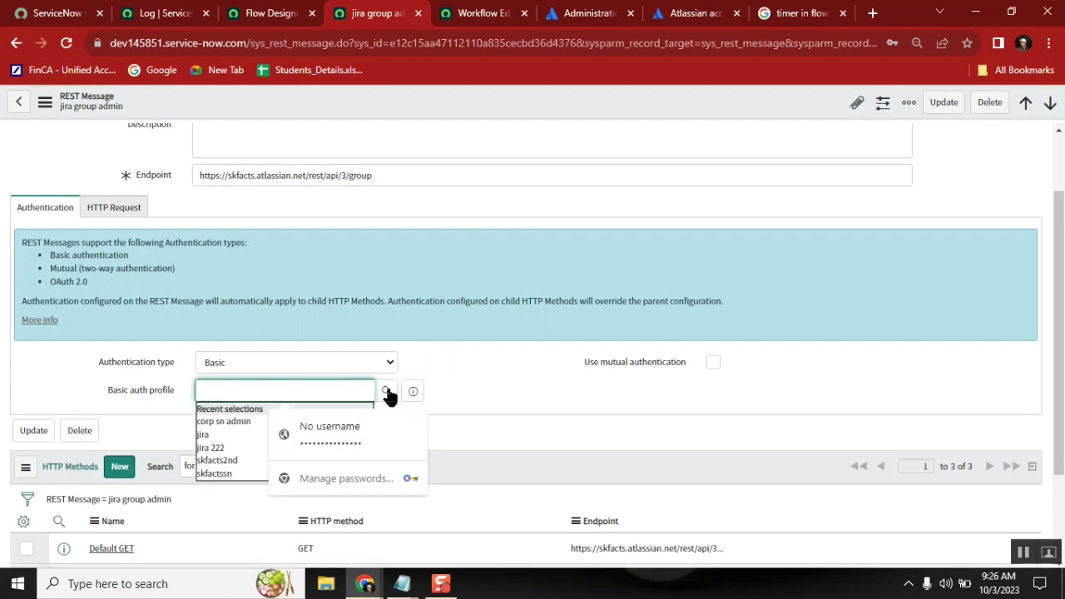
left_click(381, 390)
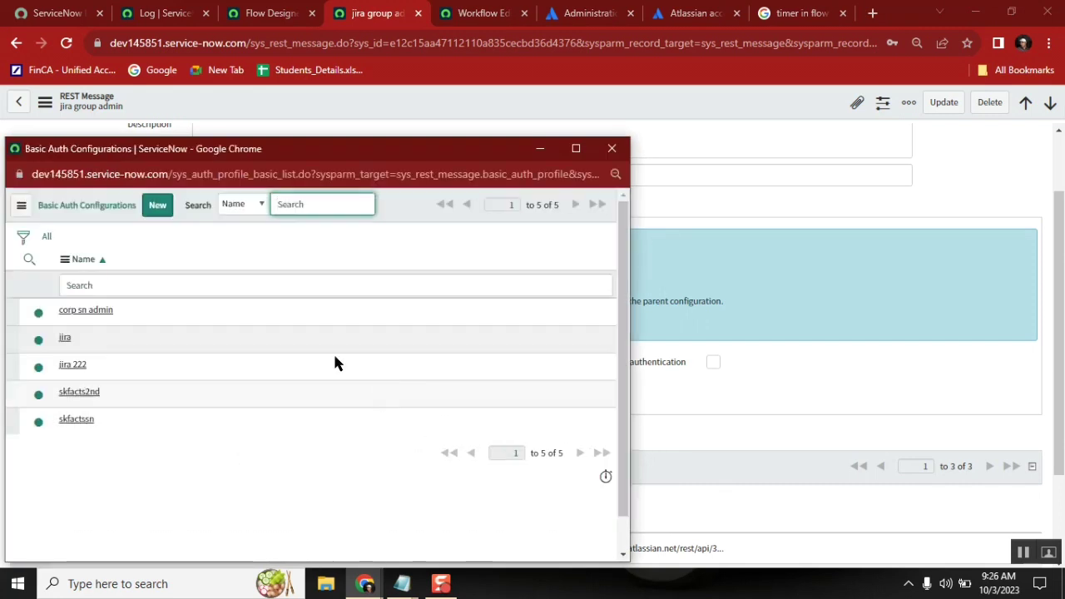
Start a new Basic Auth Configuration named 'jira account' with the account e-mail as Username.
left_click(157, 208)
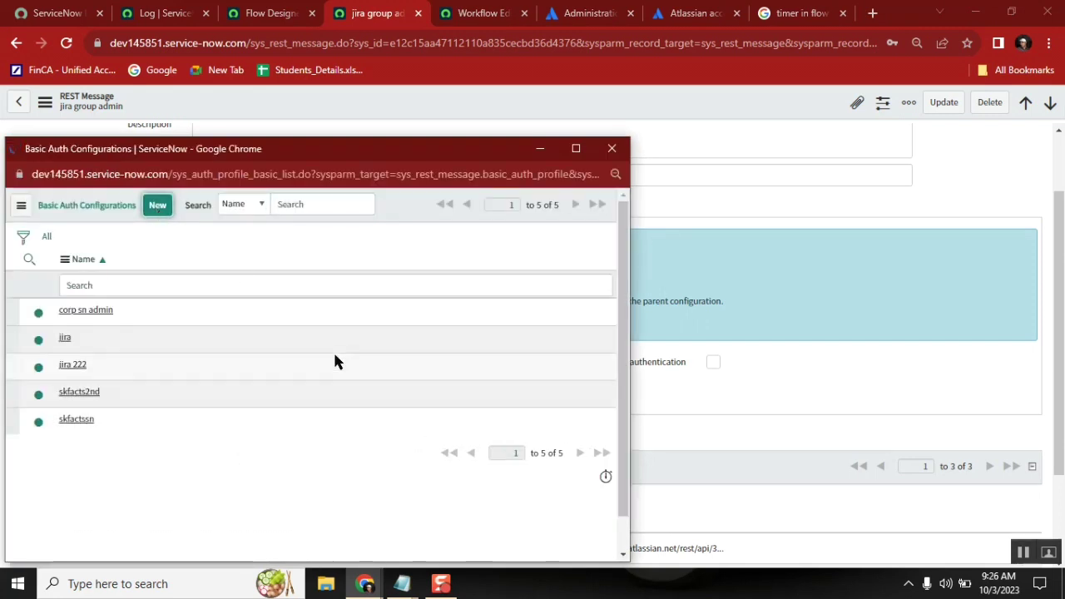
type("j")
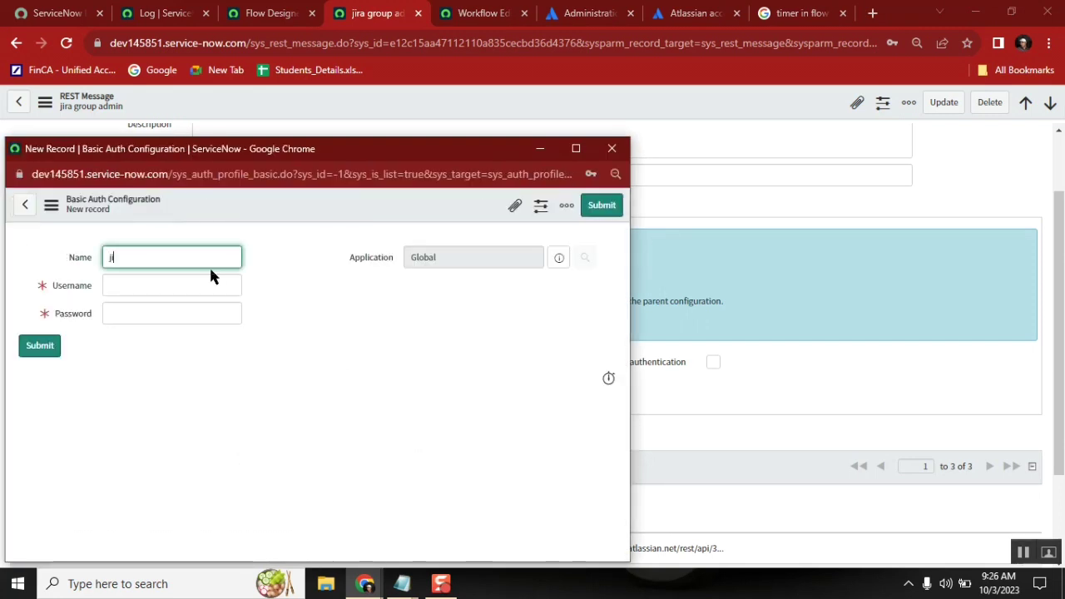
type("ira account")
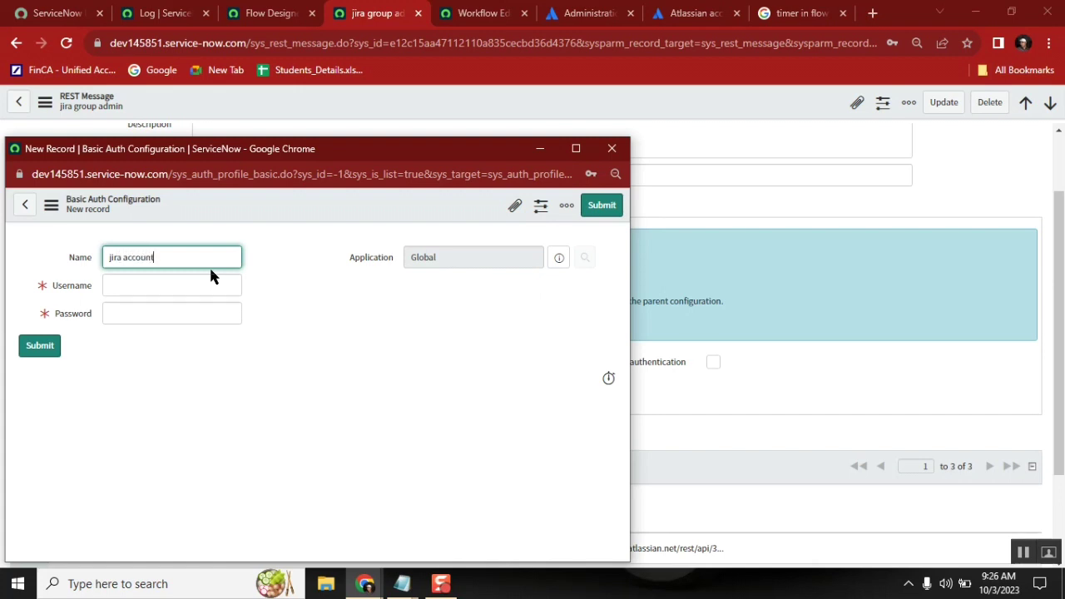
left_click(402, 583)
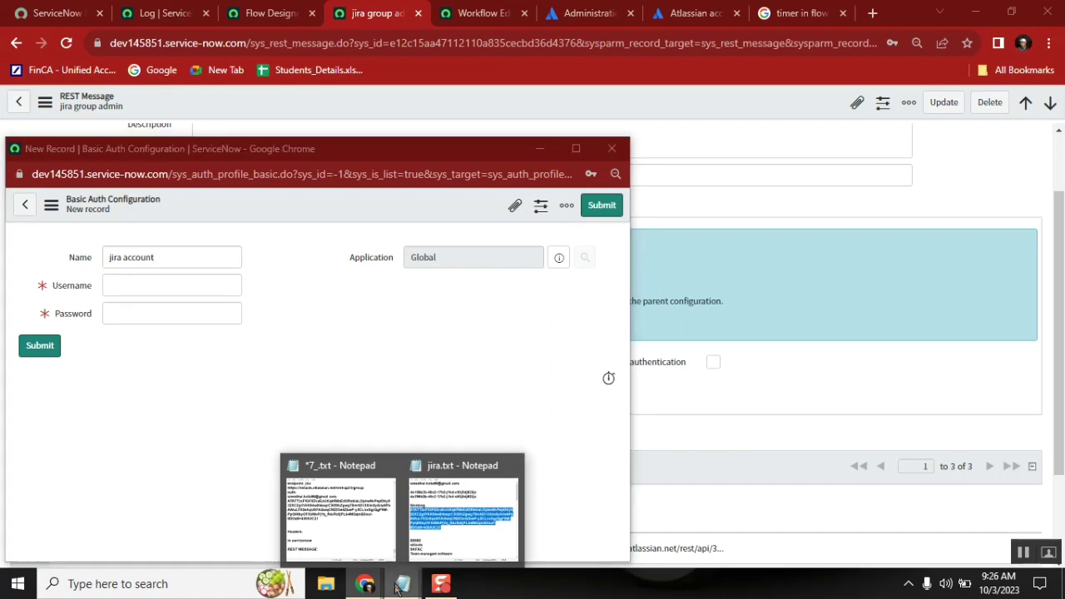
left_click(466, 532)
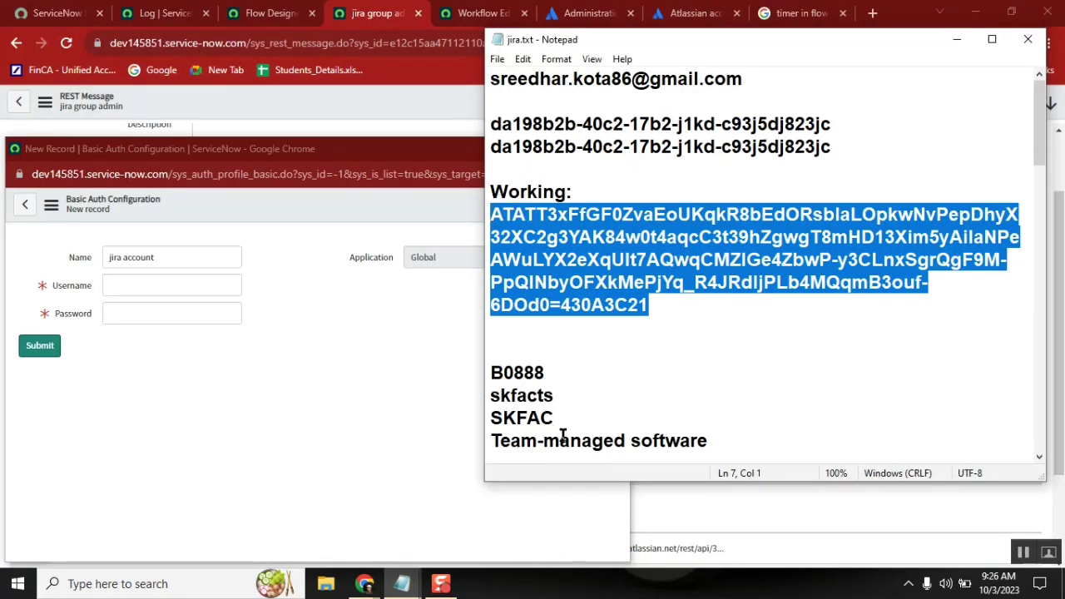
left_click(753, 77)
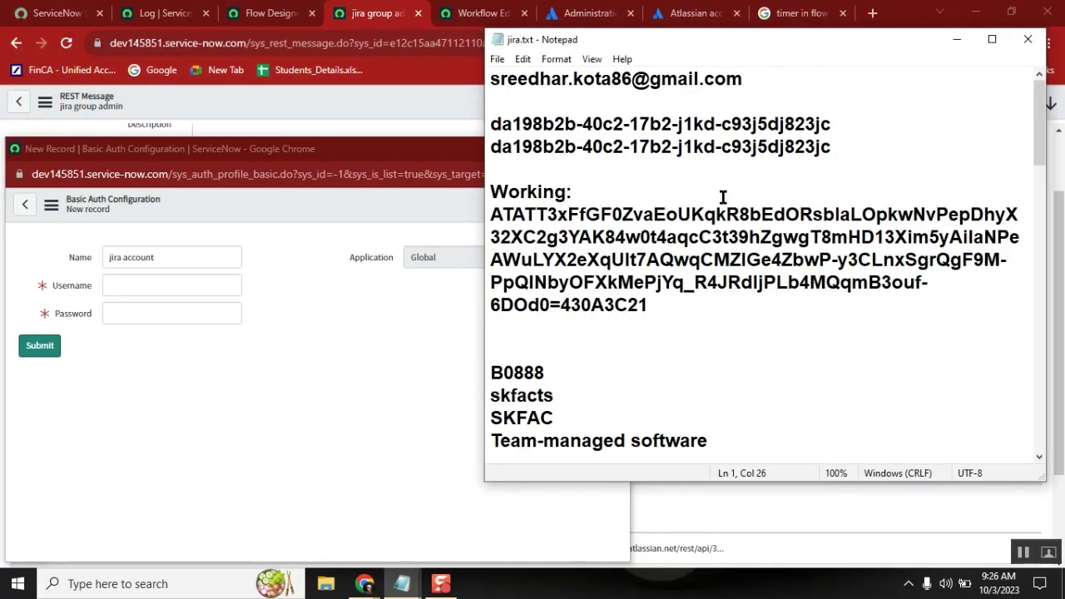
left_click(402, 584)
left_click(338, 525)
left_click(729, 135)
left_click(462, 134, "shift")
key("ctrl+c")
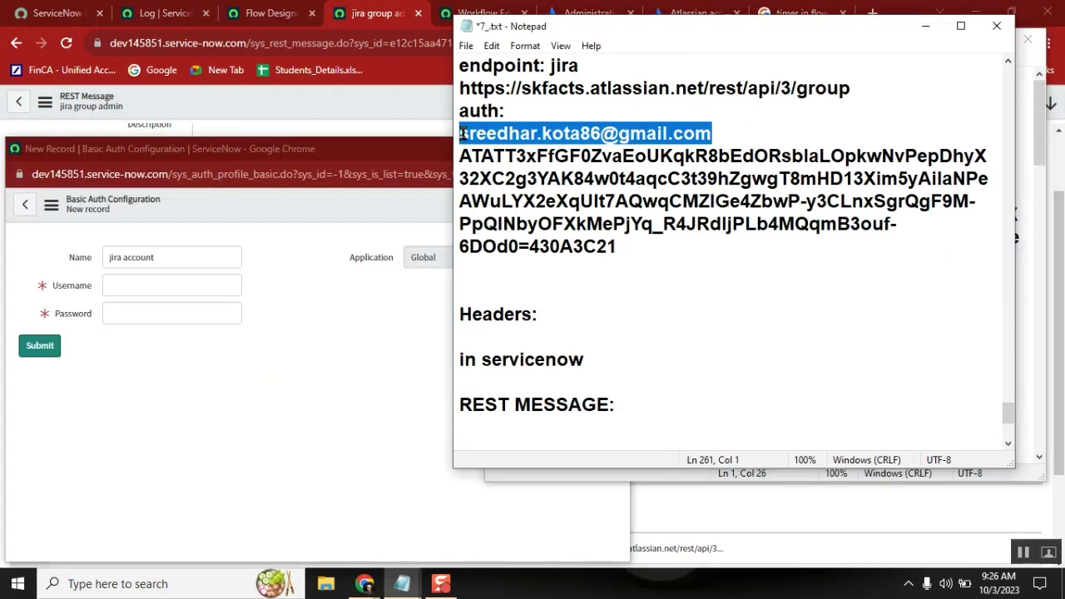
left_click(146, 287)
key("ctrl+v")
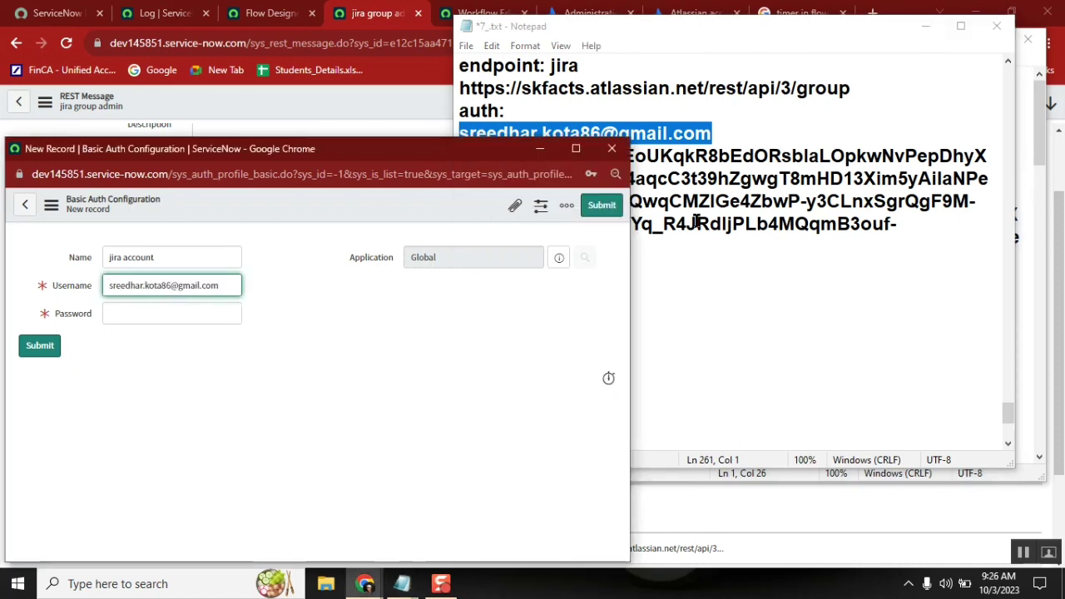
Paste the API token from the notes as the Password and submit the configuration.
left_click(907, 228)
left_click(624, 246)
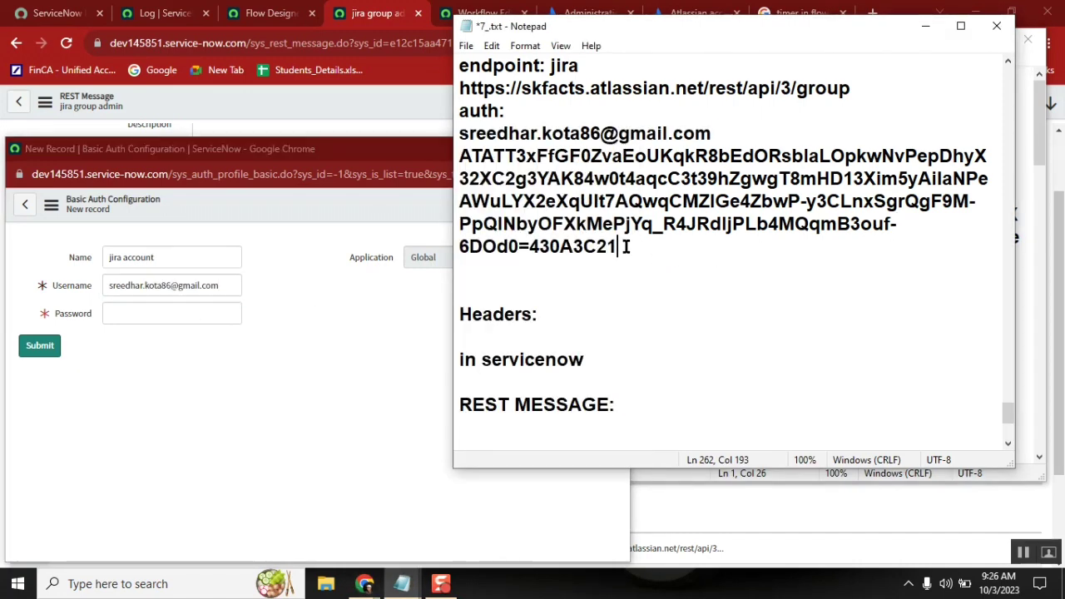
left_click(457, 158, "shift")
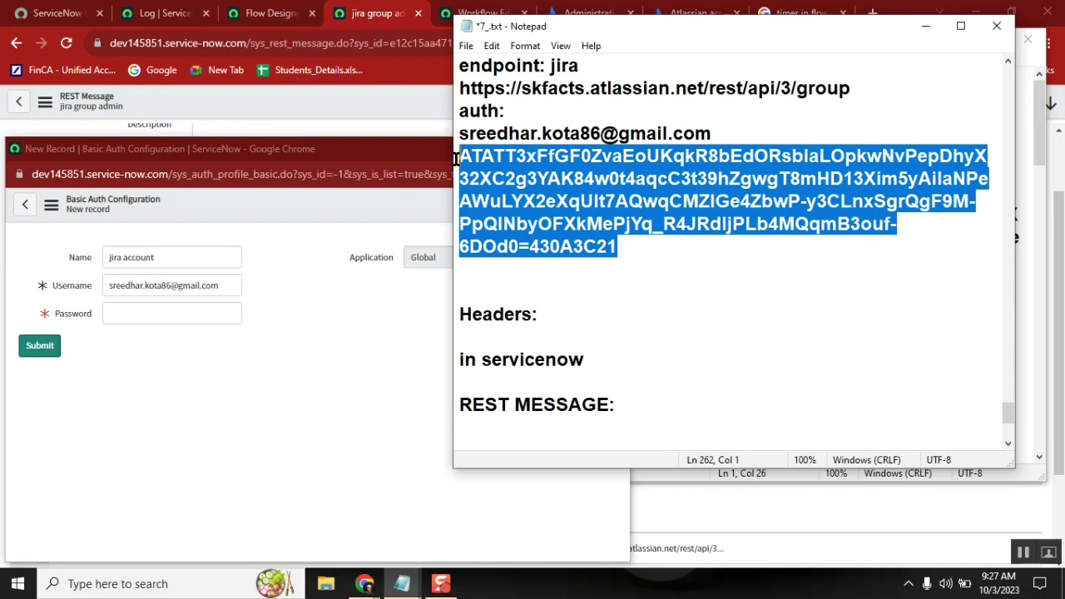
left_click(183, 314)
key("ctrl+v")
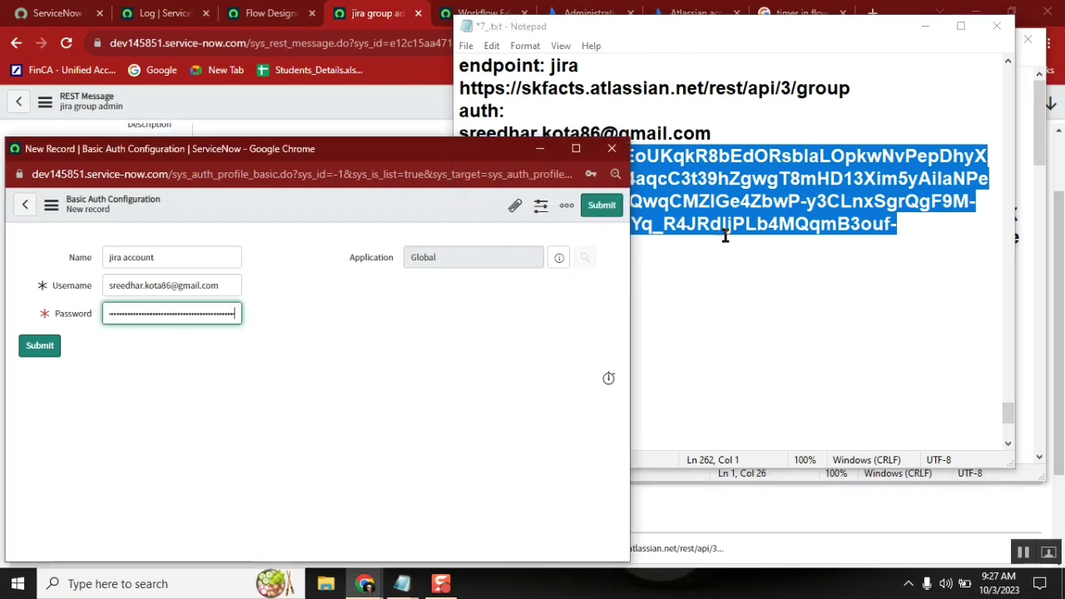
left_click(42, 346)
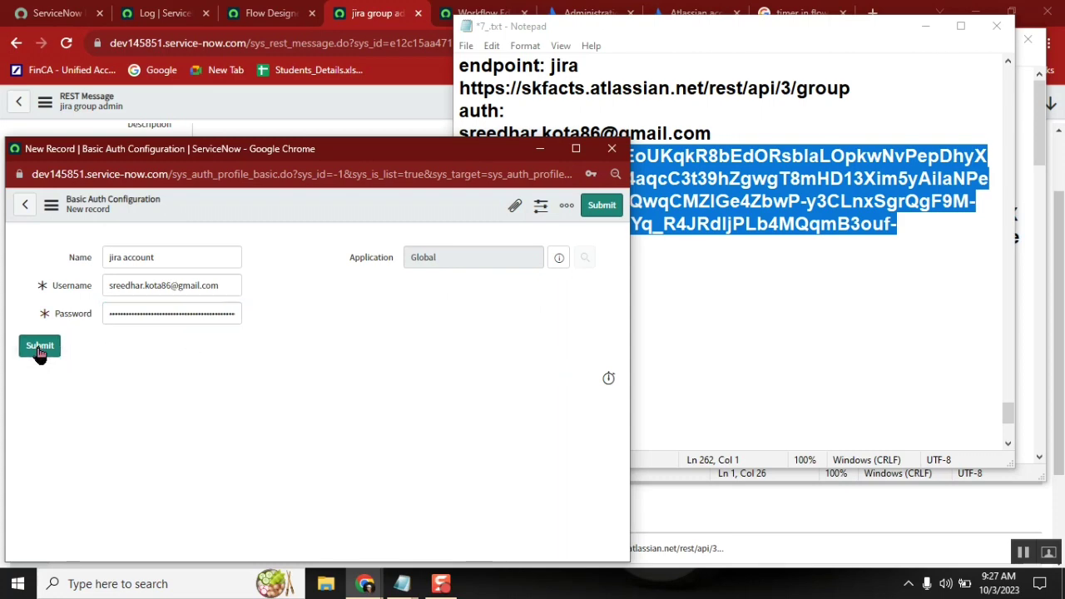
Confirm 'jira account' as the Basic auth profile, check HTTP Request, and save the jira group admin record.
left_click(920, 32)
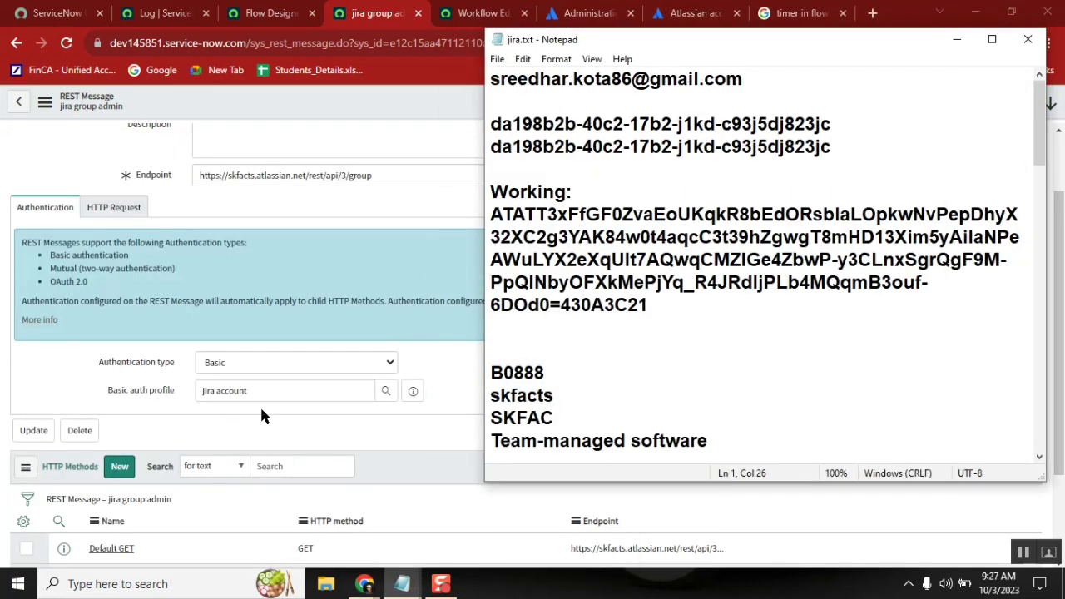
left_click(456, 364)
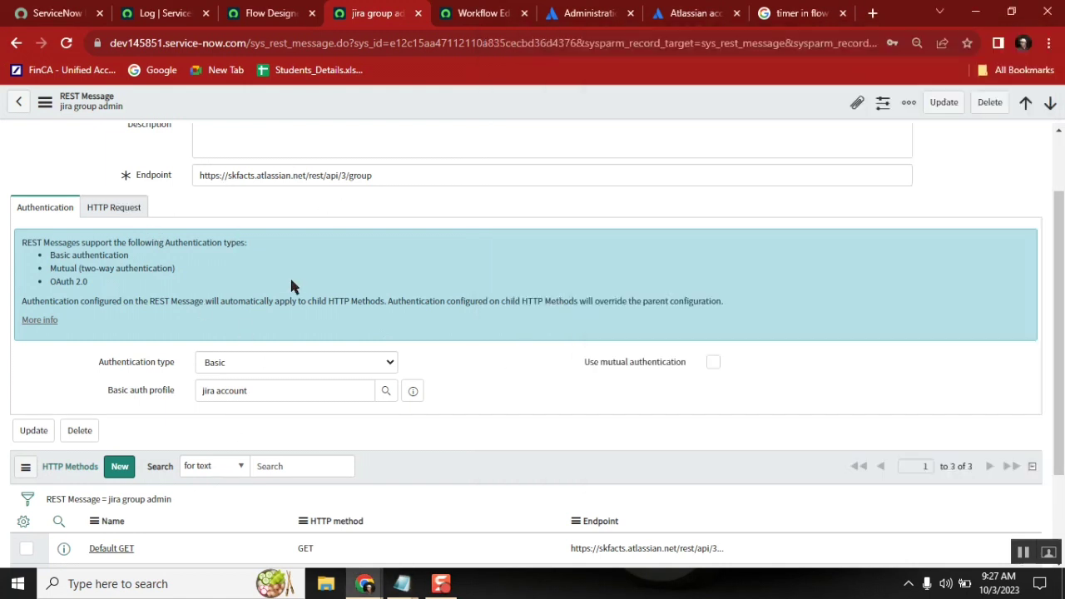
left_click(290, 173)
left_click(260, 386)
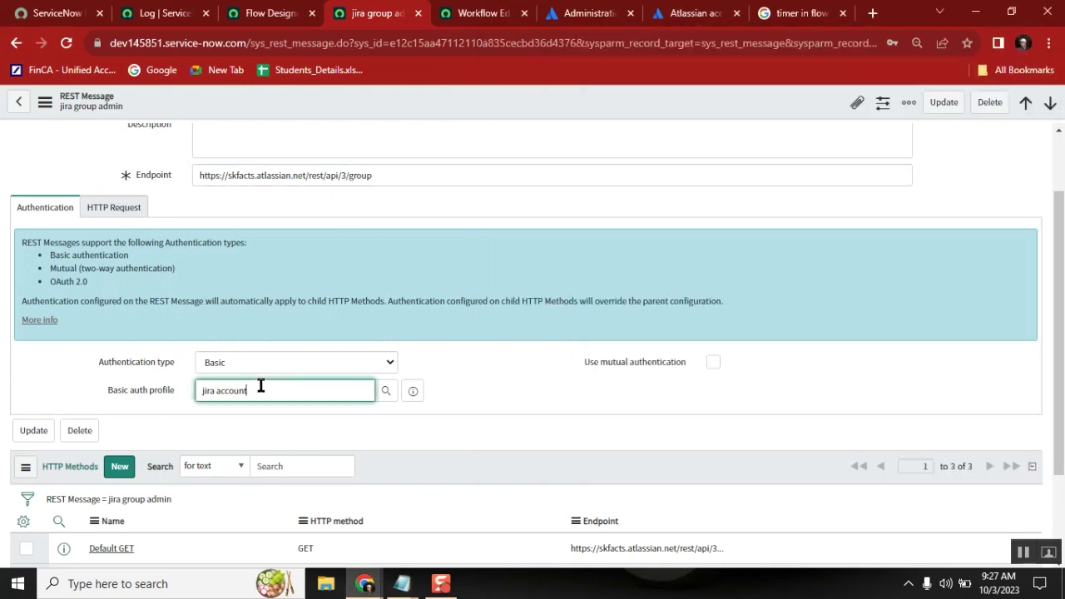
left_click(114, 207)
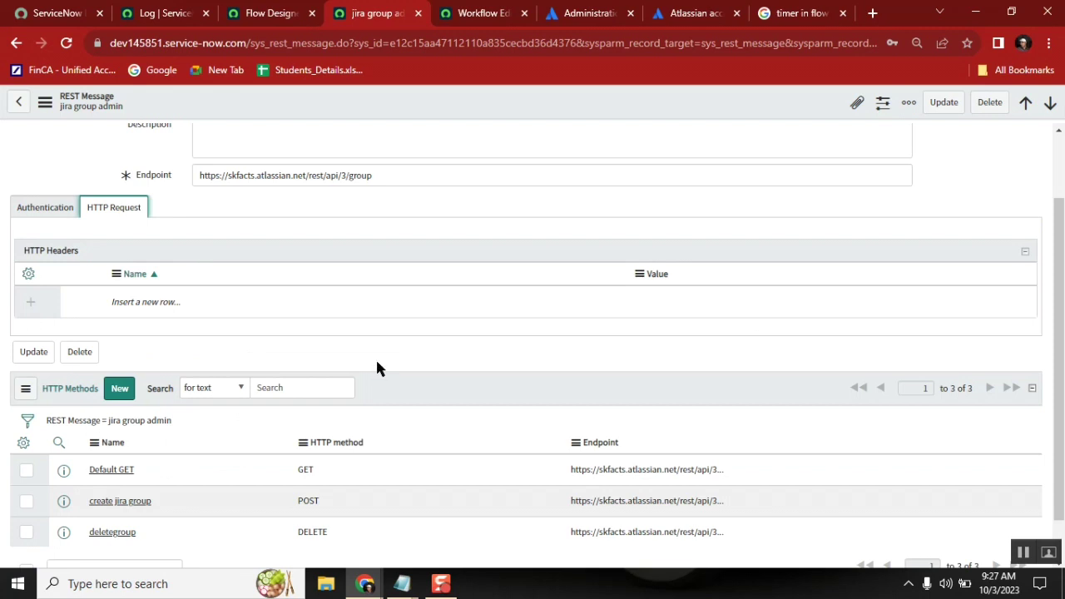
left_click(41, 207)
right_click(419, 91)
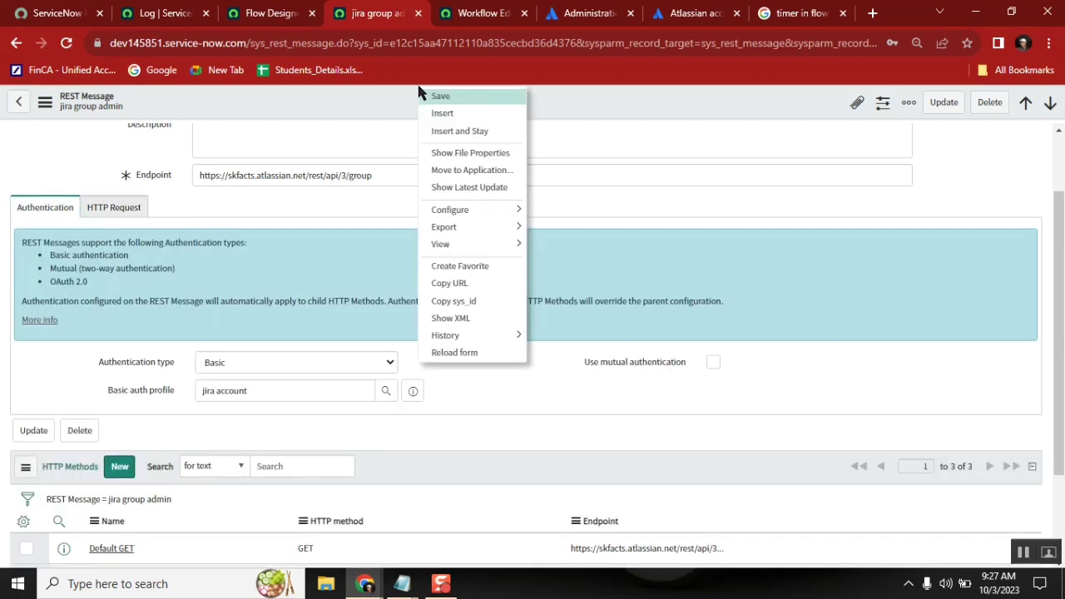
left_click(458, 96)
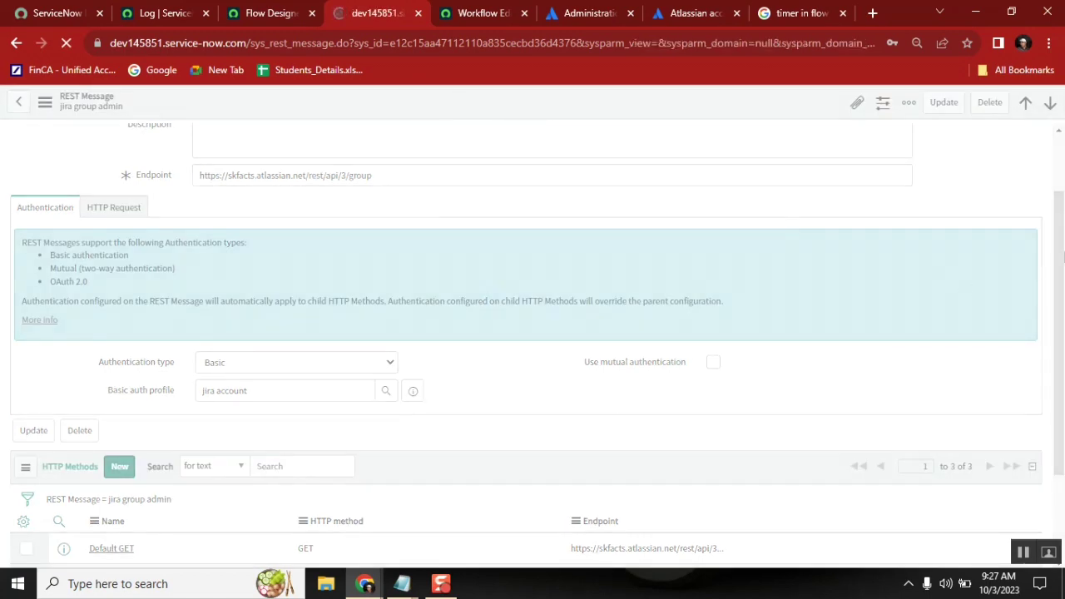
scroll(442, 533, "down", 3)
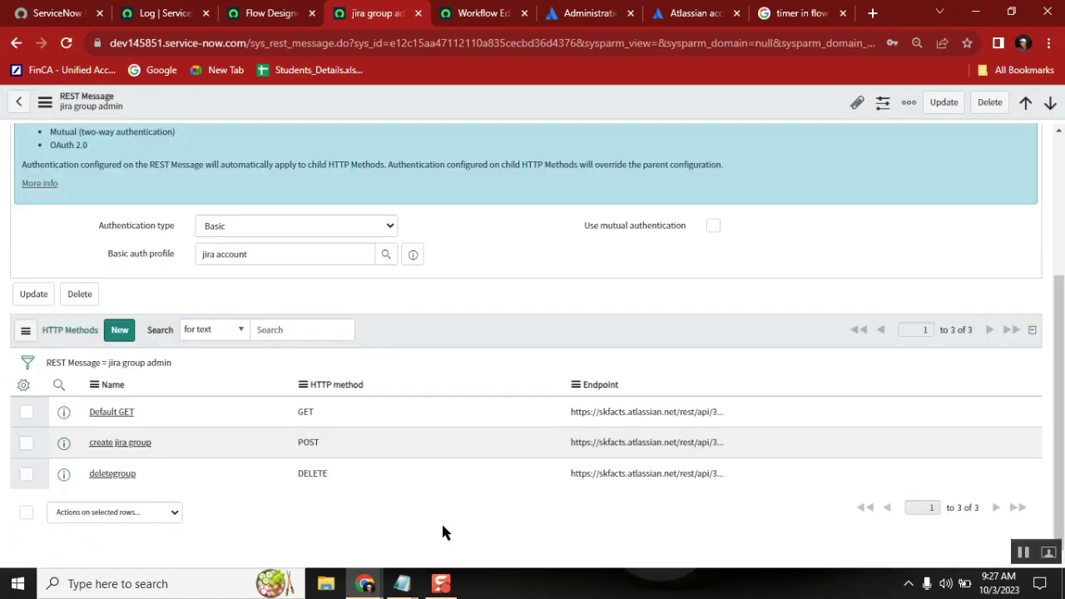
Keep POST as the create jira group method and select its Accept and Content-Type header rows.
left_click(119, 447)
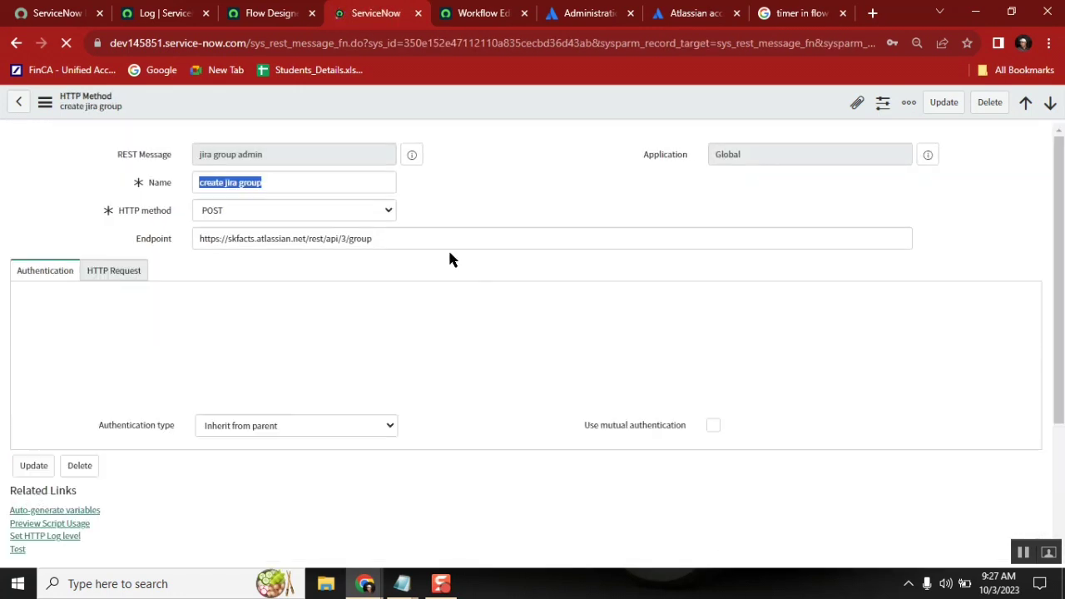
left_click(367, 212)
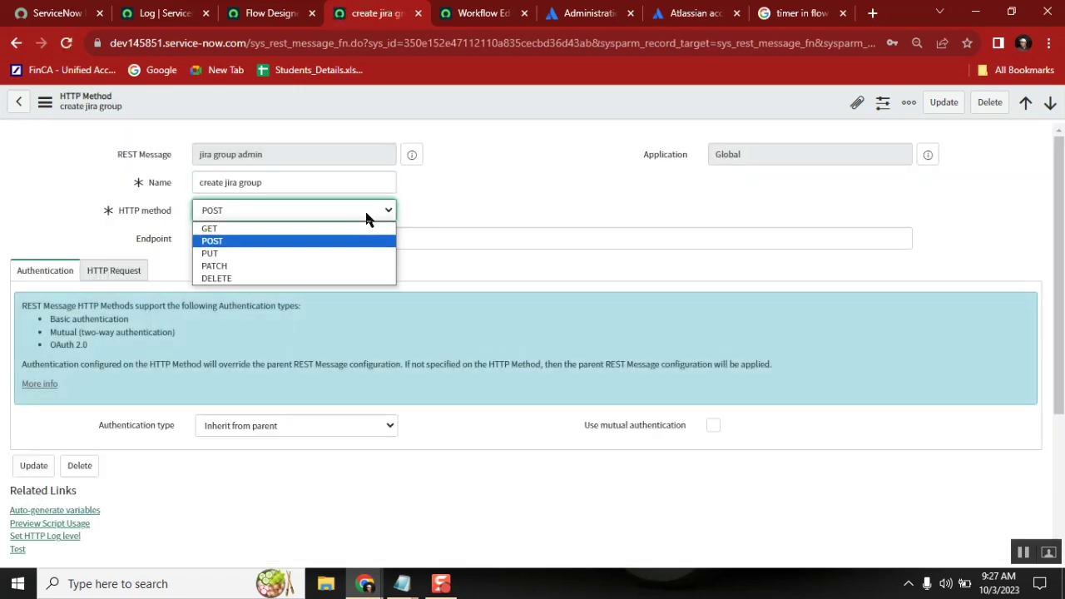
left_click(317, 243)
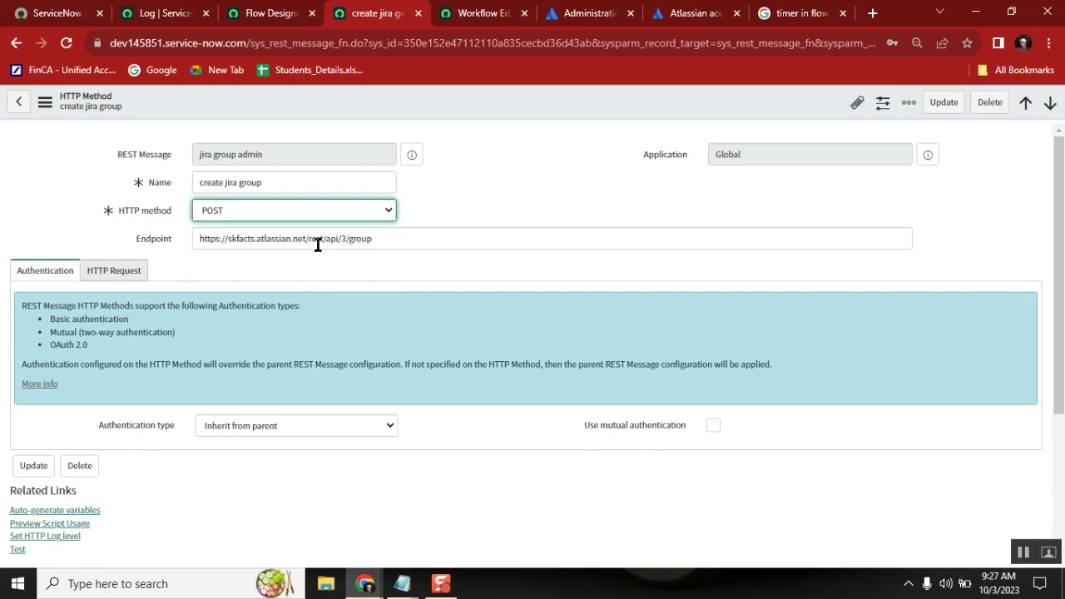
double_click(359, 238)
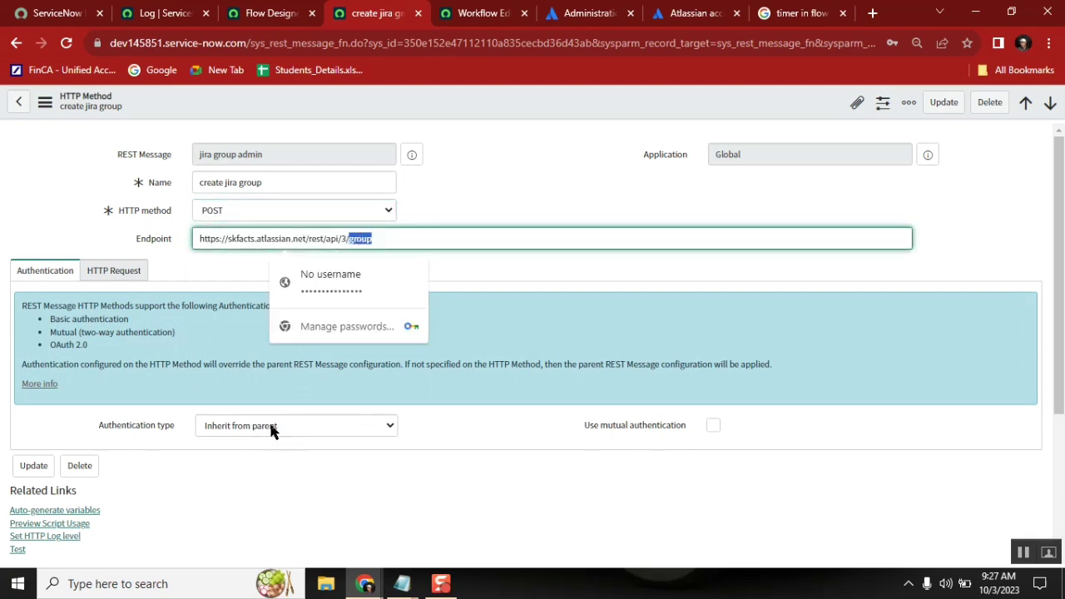
left_click(112, 272)
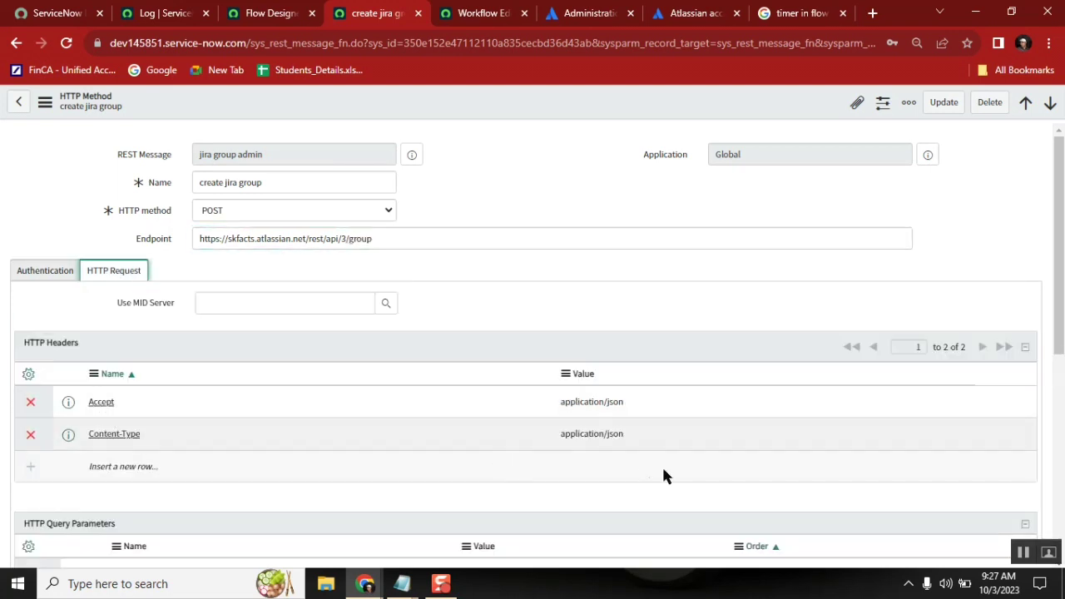
left_click_drag(634, 431, 84, 403)
key("ctrl+c")
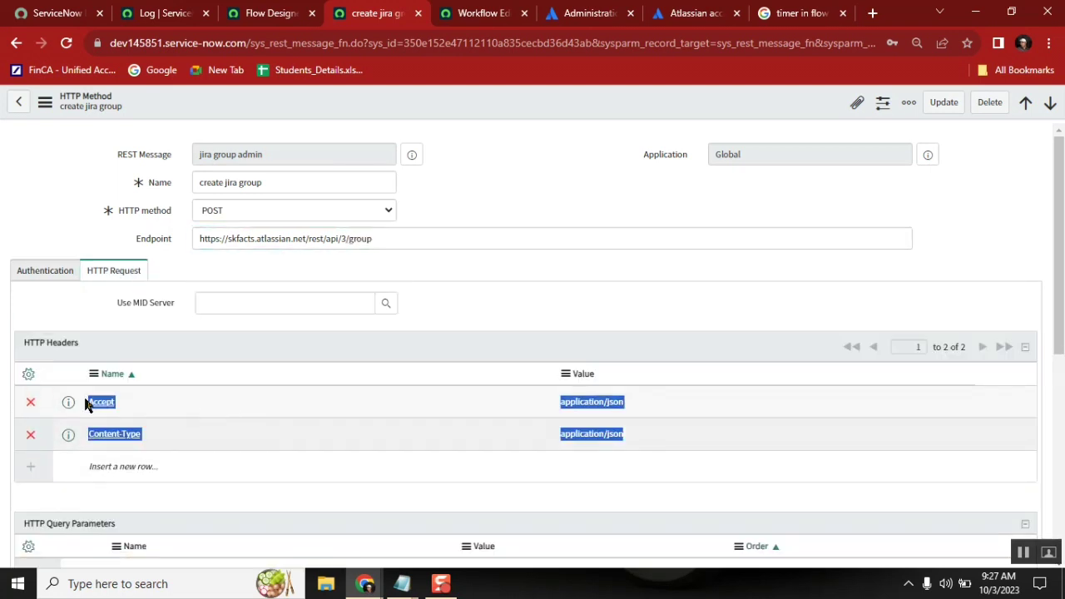
Paste the Accept and Content-Type application/json headers under 'Headers:' in 7_.txt.
left_click(402, 583)
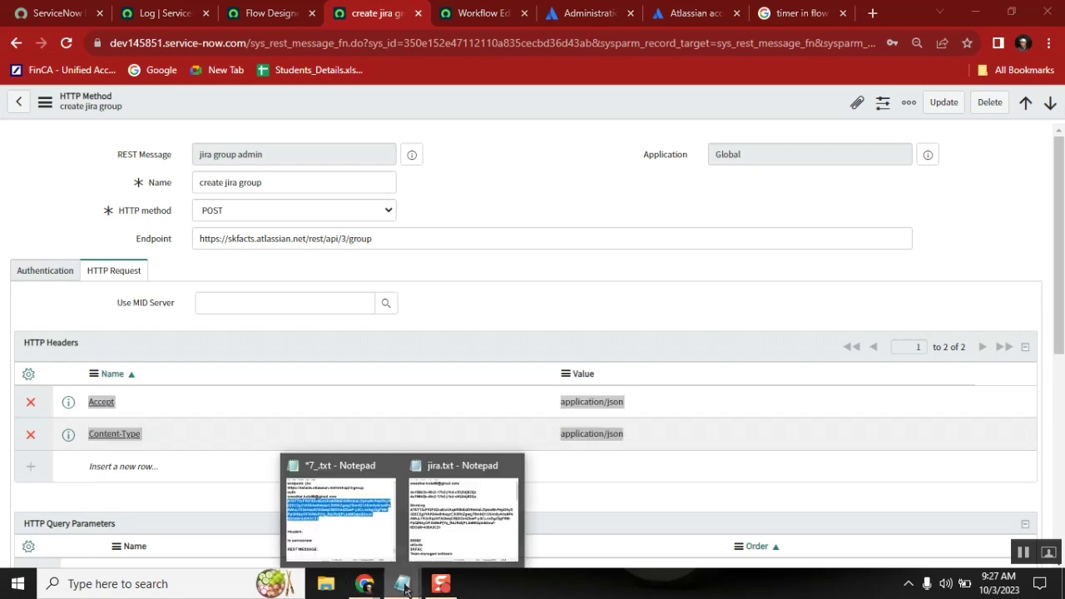
left_click(345, 525)
left_click(638, 267)
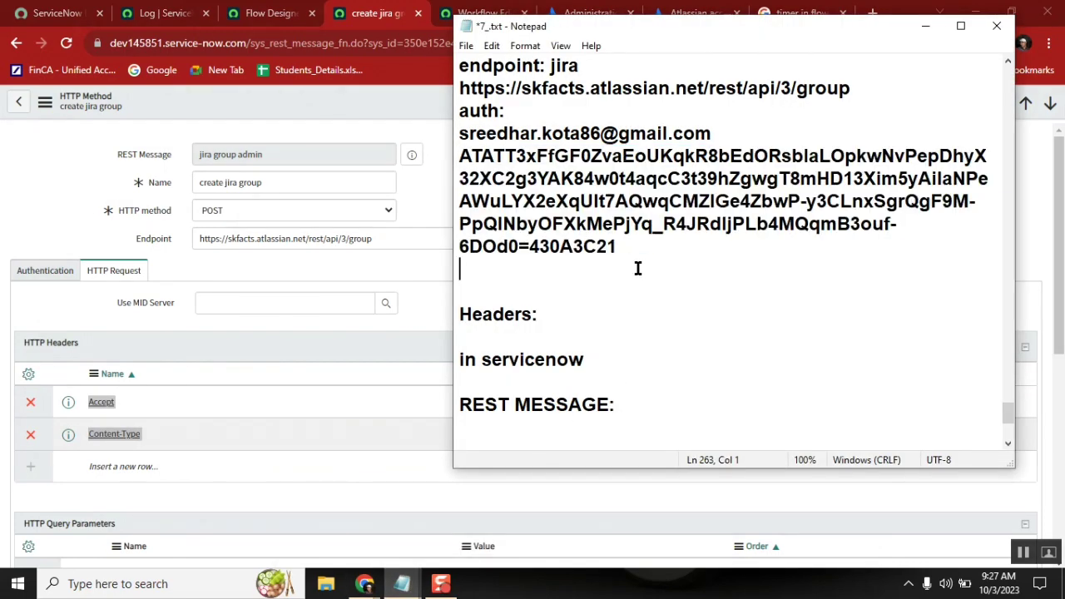
left_click(559, 316)
key("Return")
key("ctrl+v")
left_click(559, 316)
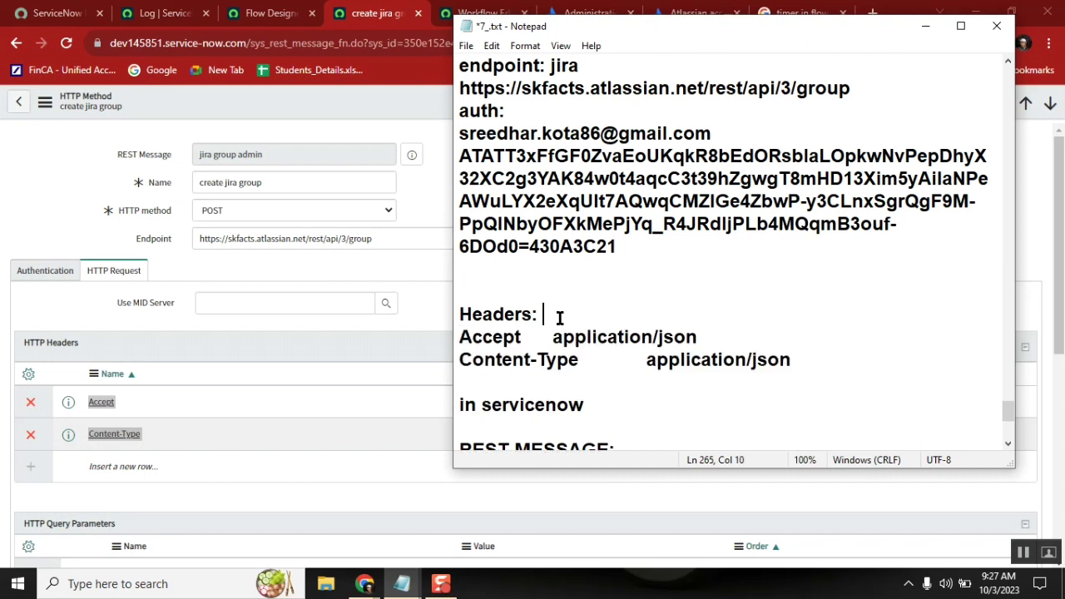
left_click(552, 339)
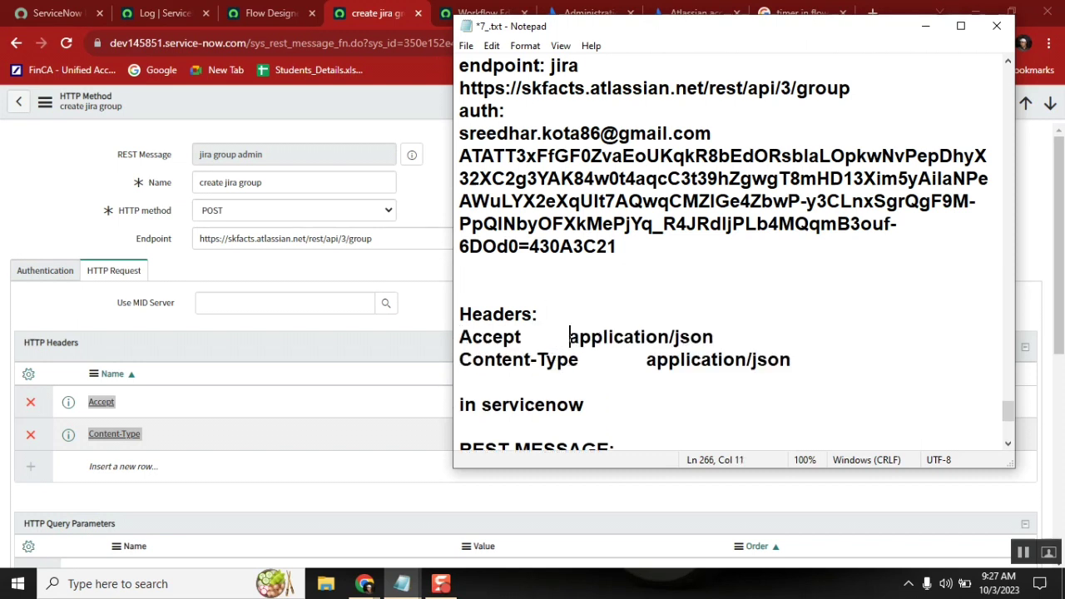
left_click(429, 313)
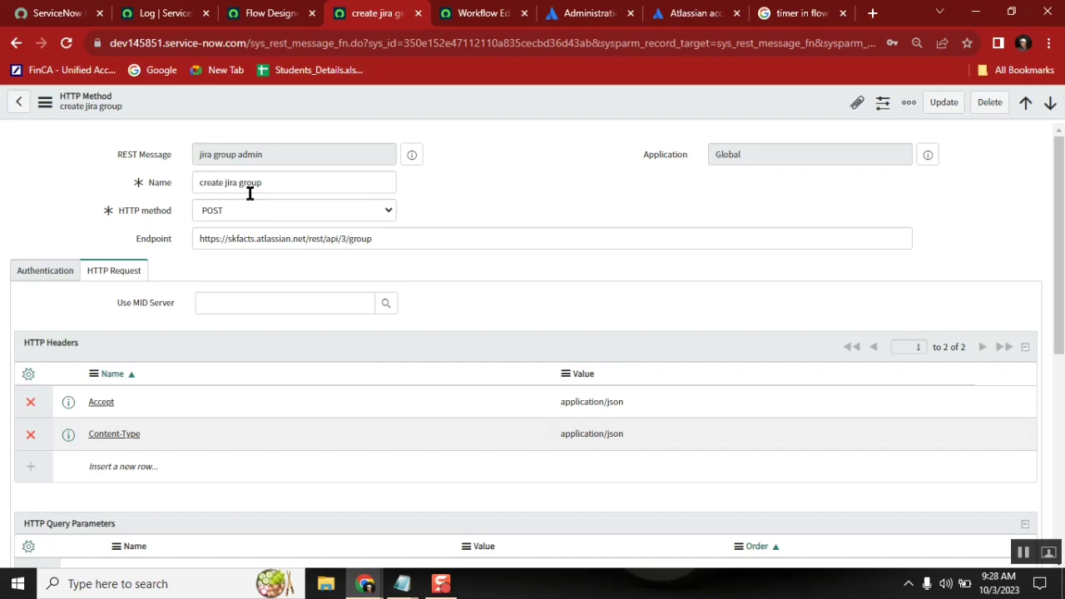
Test the create jira group method and inspect the HTTP 400 'No content to map' error.
left_click_drag(1061, 184, 1050, 429)
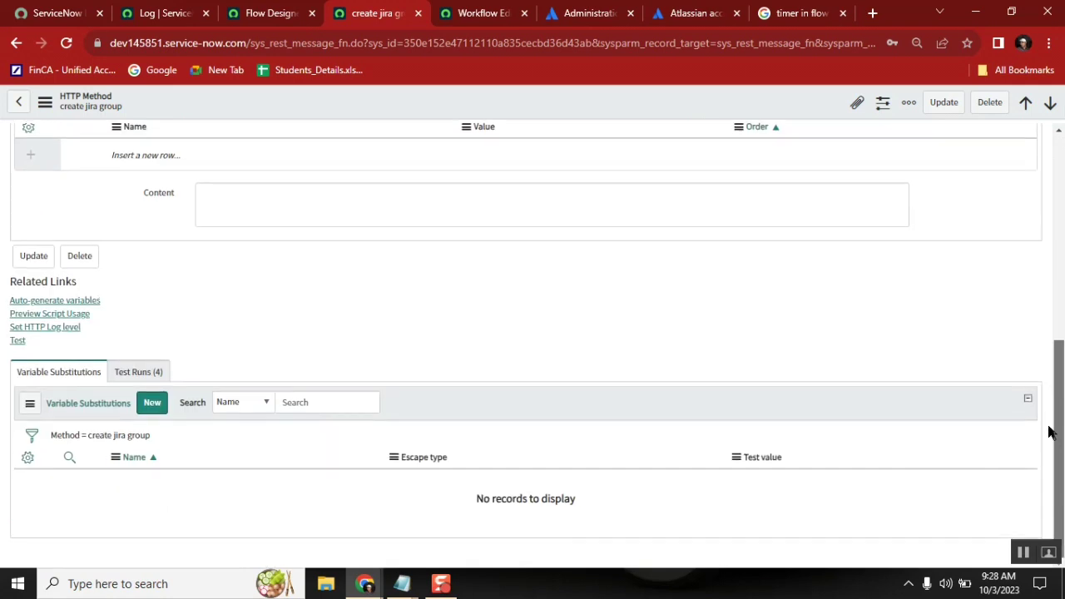
left_click(17, 340)
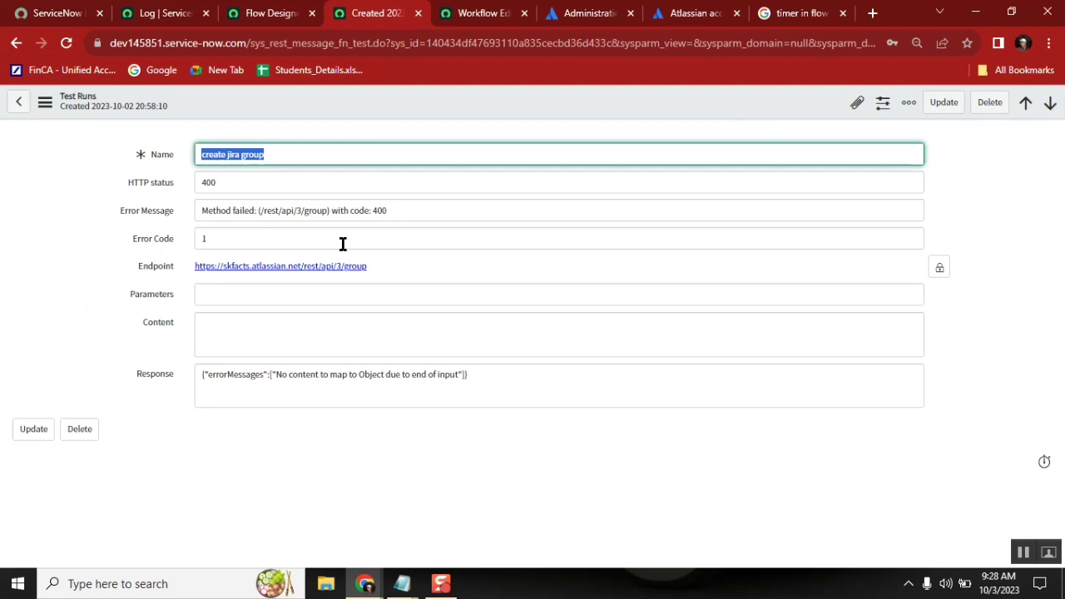
double_click(201, 182)
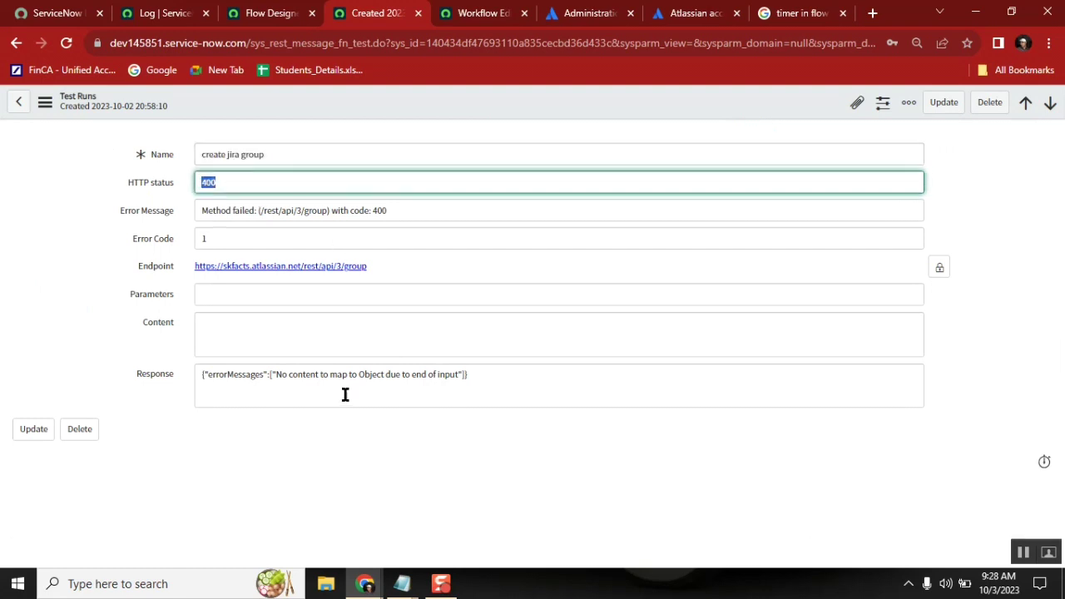
double_click(392, 374)
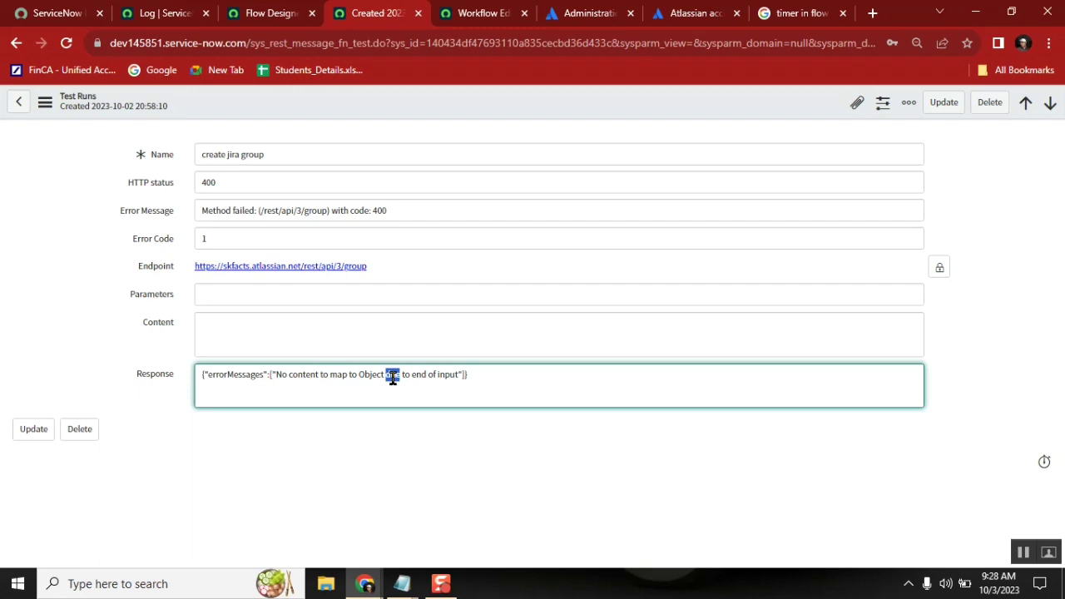
left_click(218, 181)
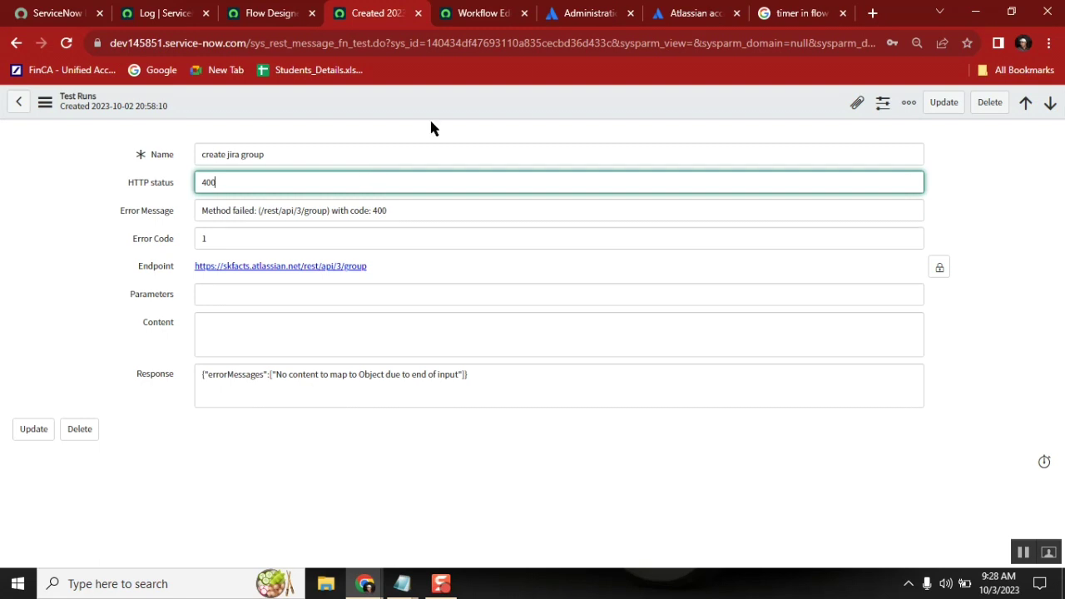
Close the test run and add a blank line after the JIRA line in 7_.txt.
left_click(418, 14)
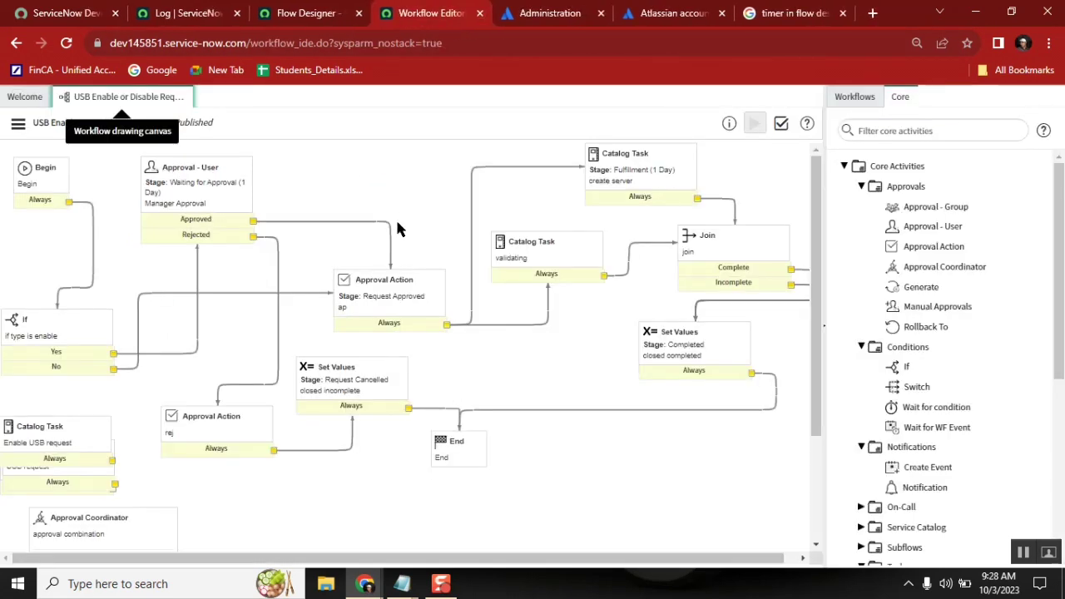
mouse_move(402, 583)
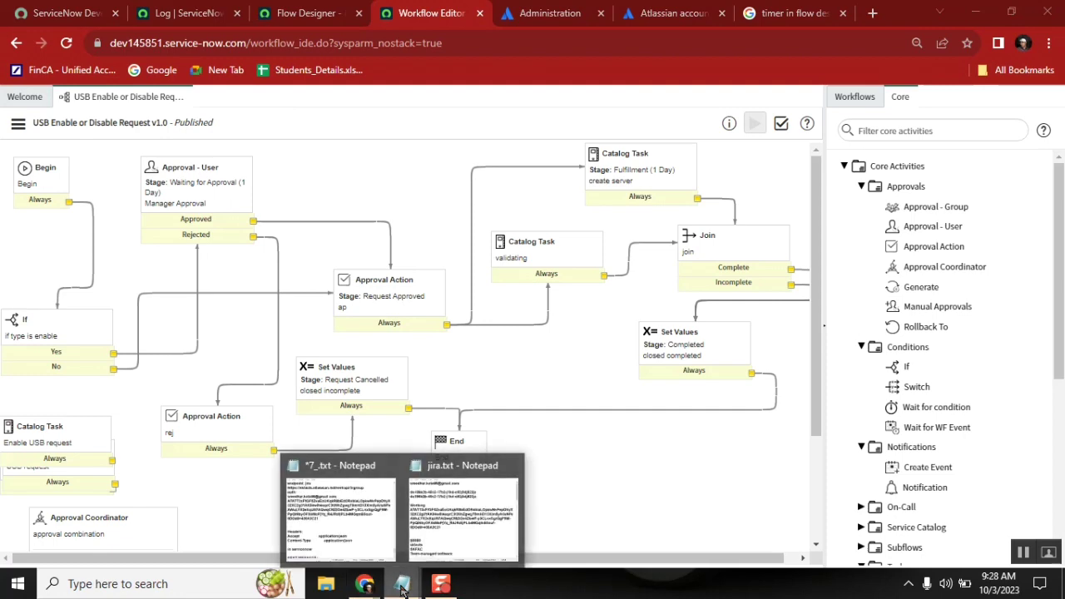
left_click(340, 529)
key("Up")
key("Up")
key("Up")
key("Up")
key("Up")
key("Up")
key("Up")
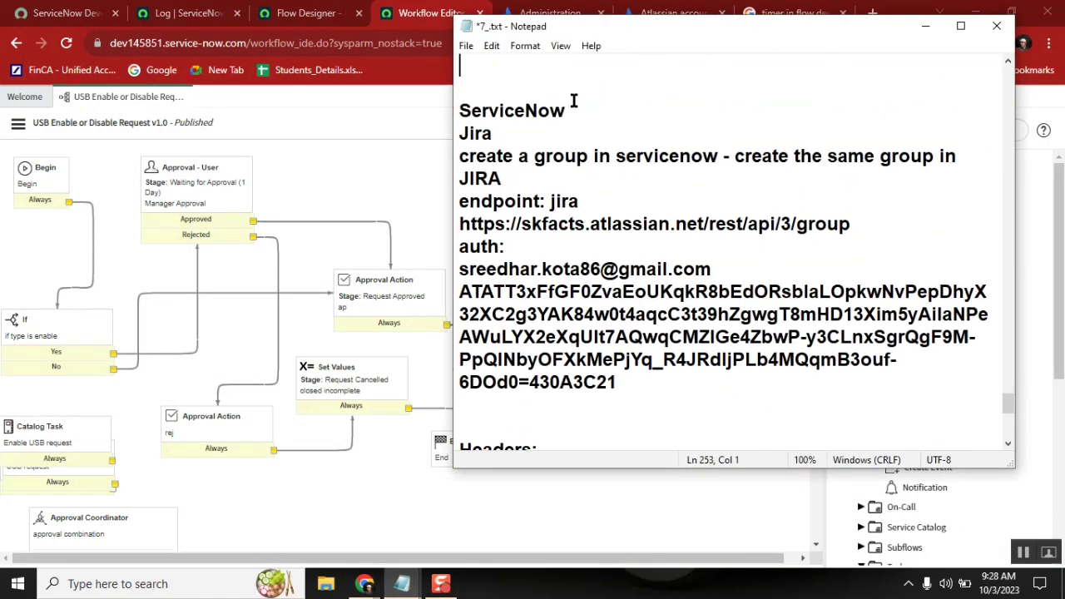
left_click(540, 184)
key("Return")
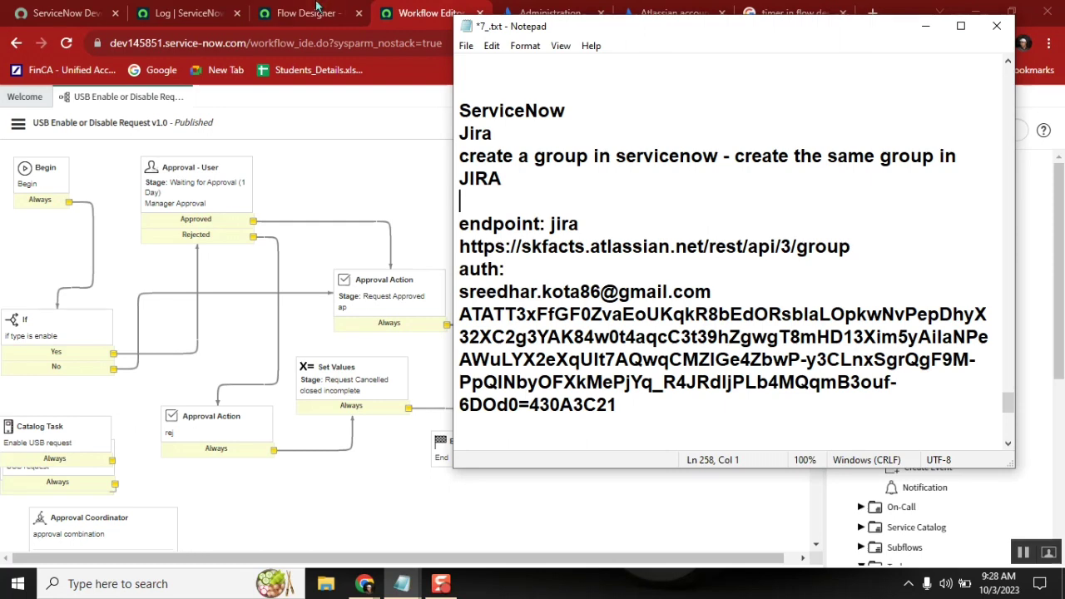
left_click(188, 14)
Filter the navigator for 'groups' and open User Administration > Groups in a new tab.
left_click(109, 140)
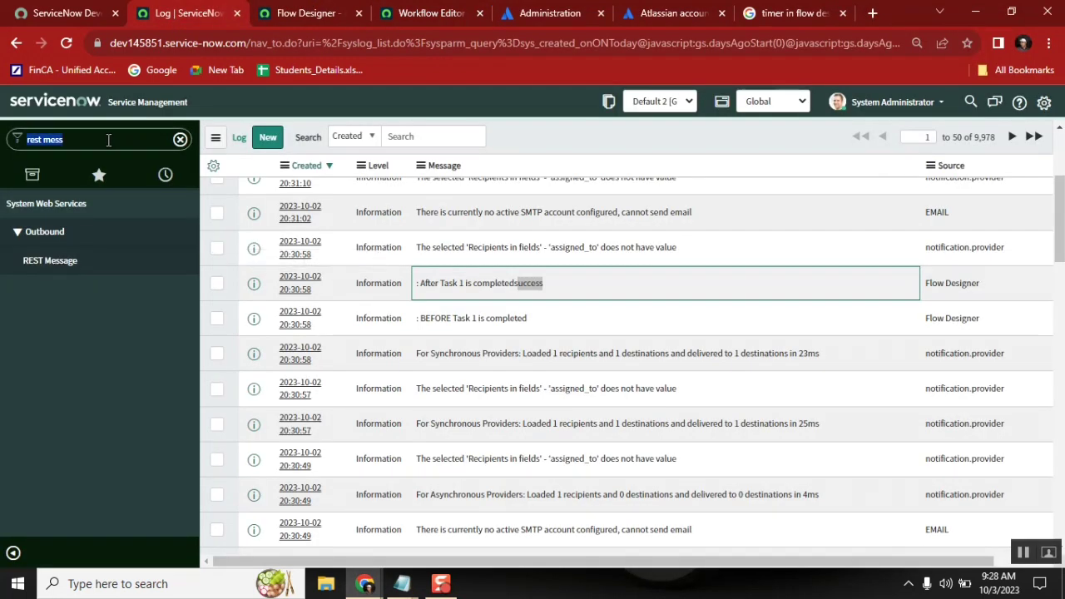
type("groups")
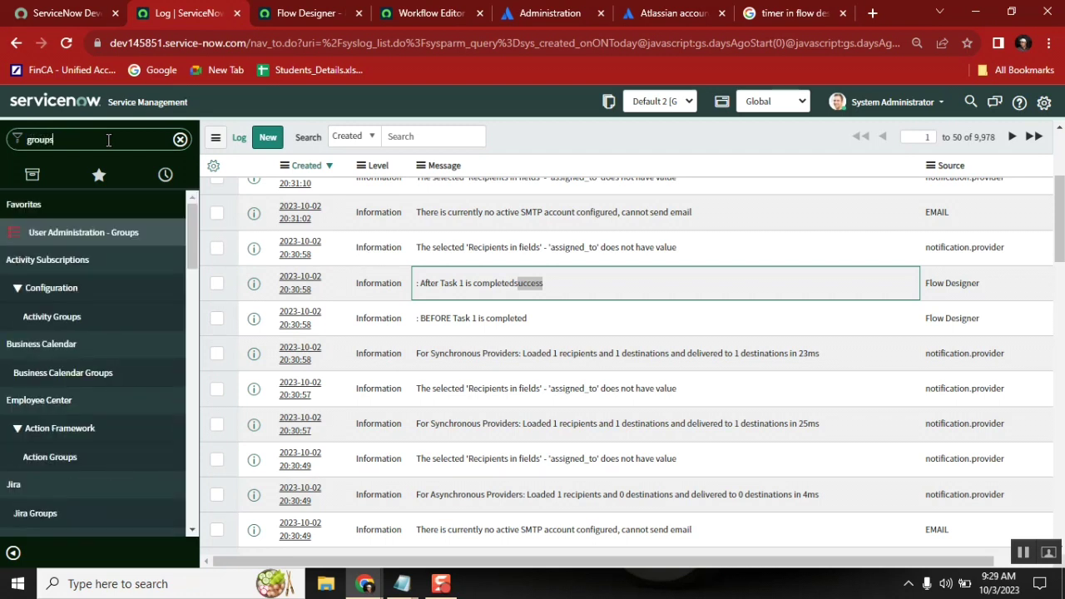
left_click_drag(193, 250, 201, 507)
middle_click(50, 439)
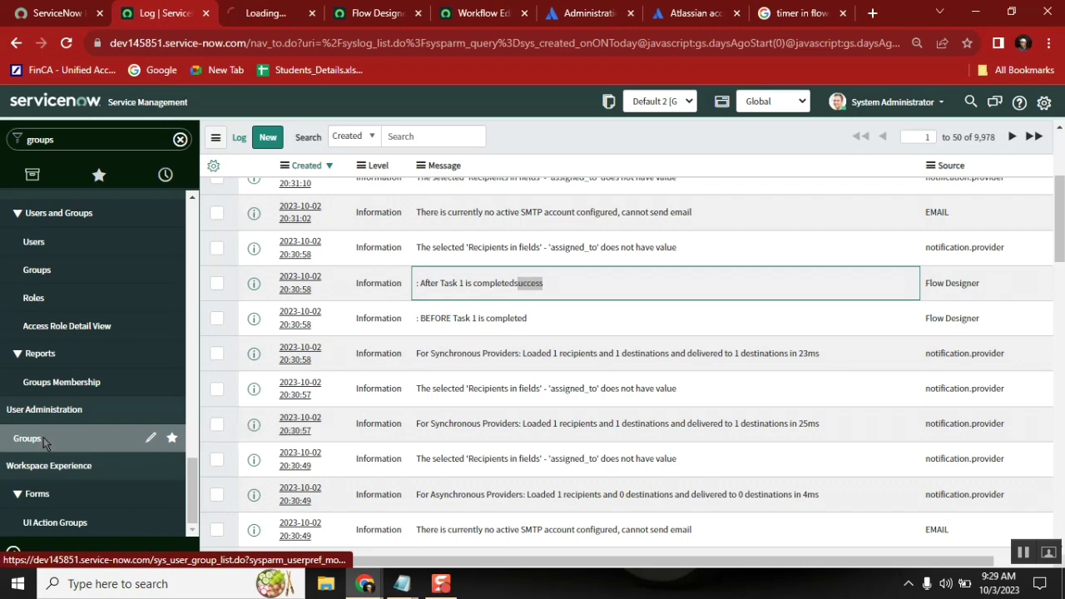
left_click(259, 13)
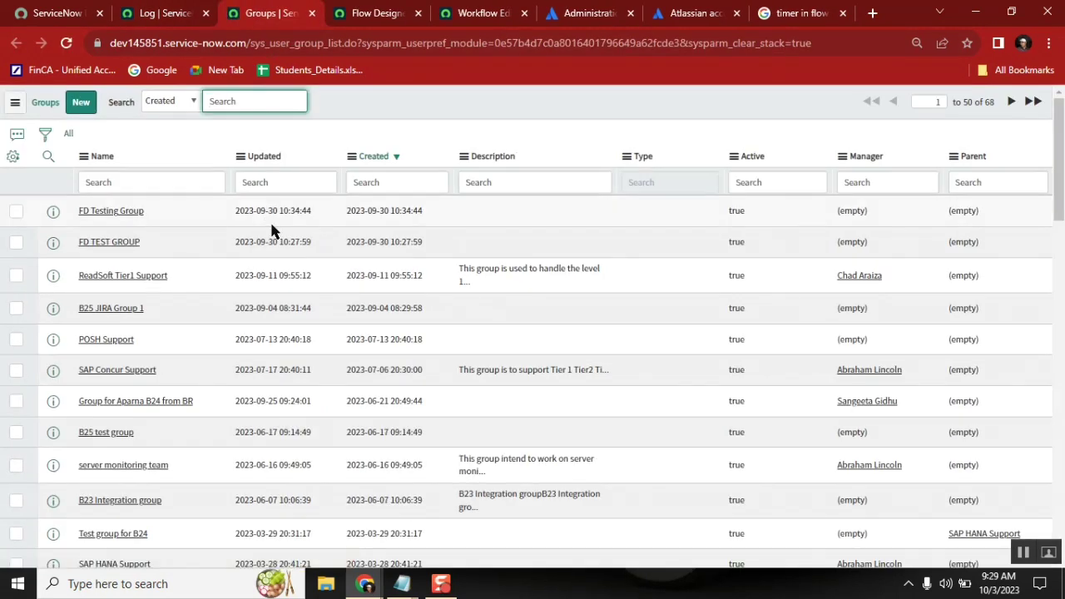
Open the FD Testing Group record and bring up the form header's Configure menu.
left_click(354, 114)
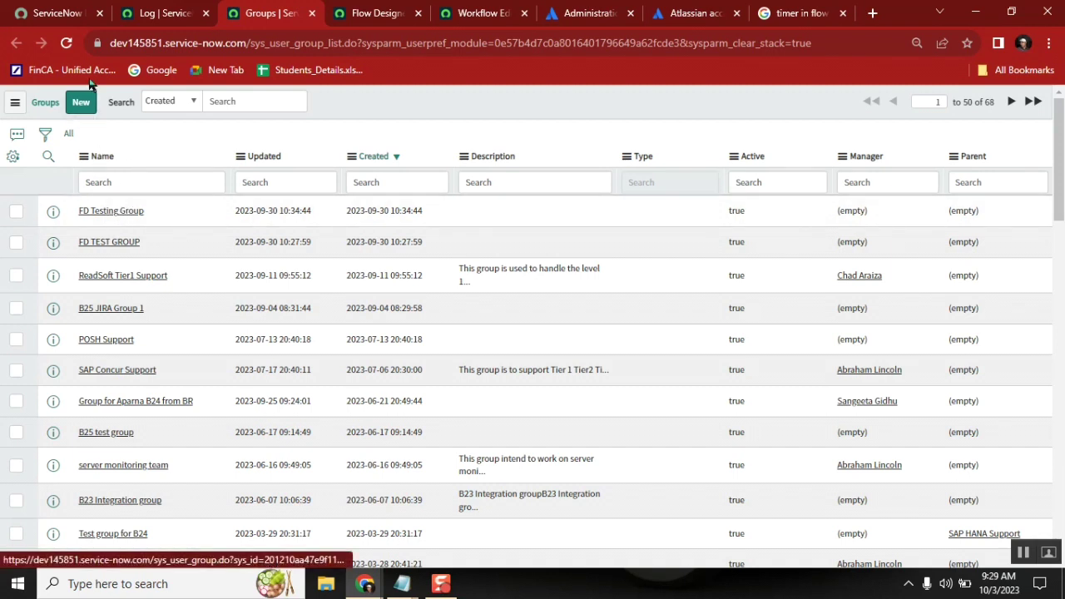
middle_click(126, 213)
left_click(334, 15)
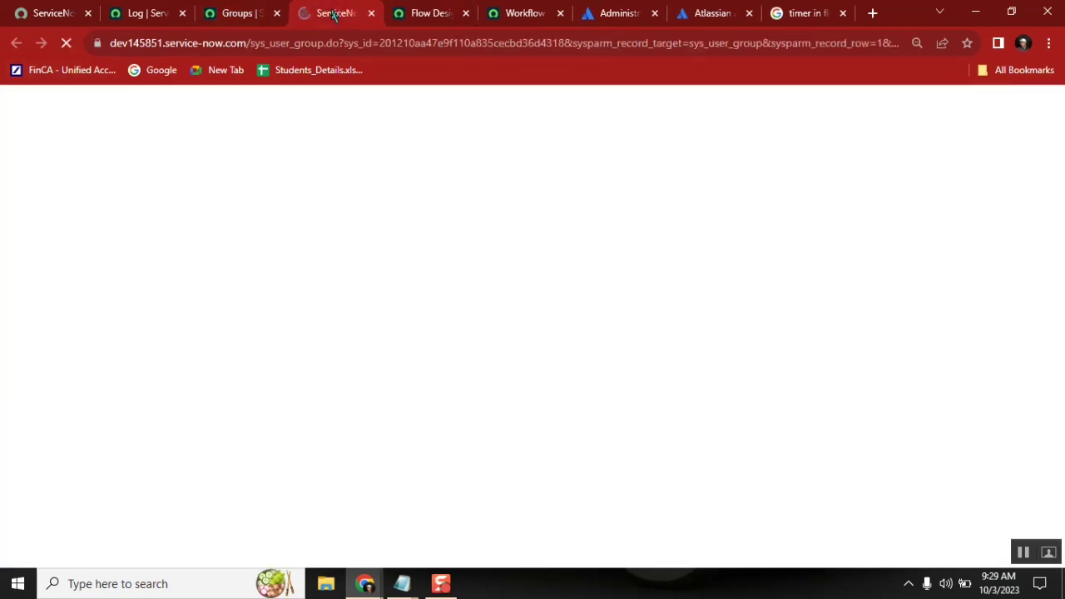
right_click(454, 100)
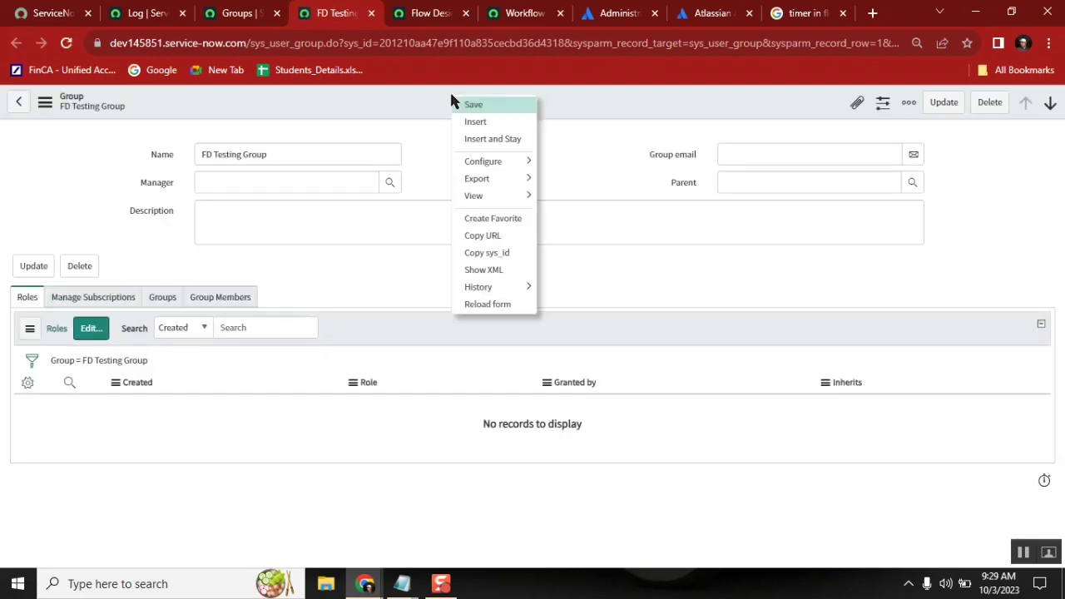
mouse_move(489, 166)
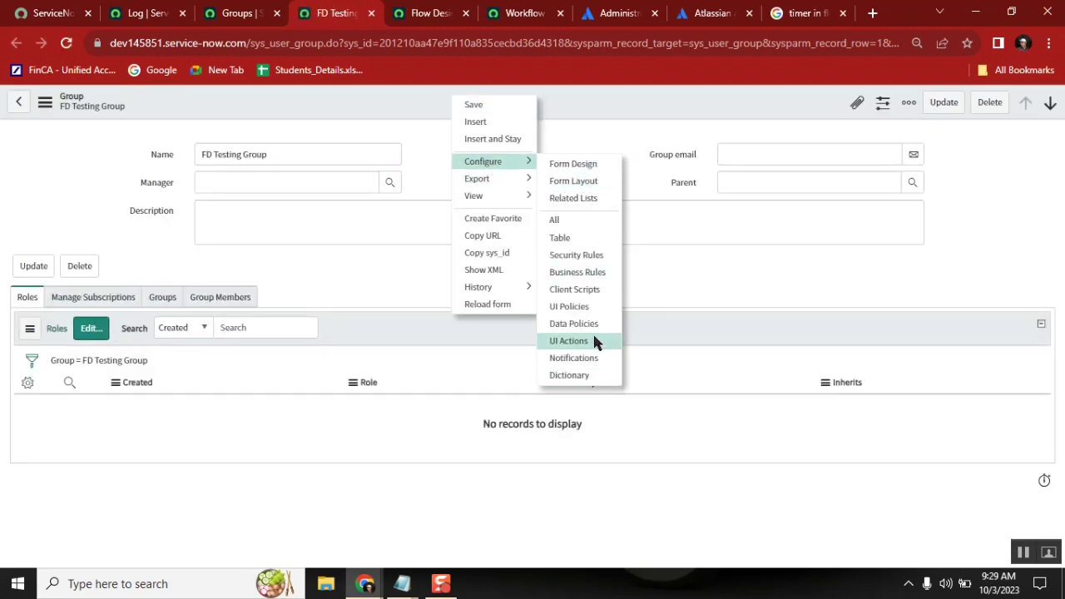